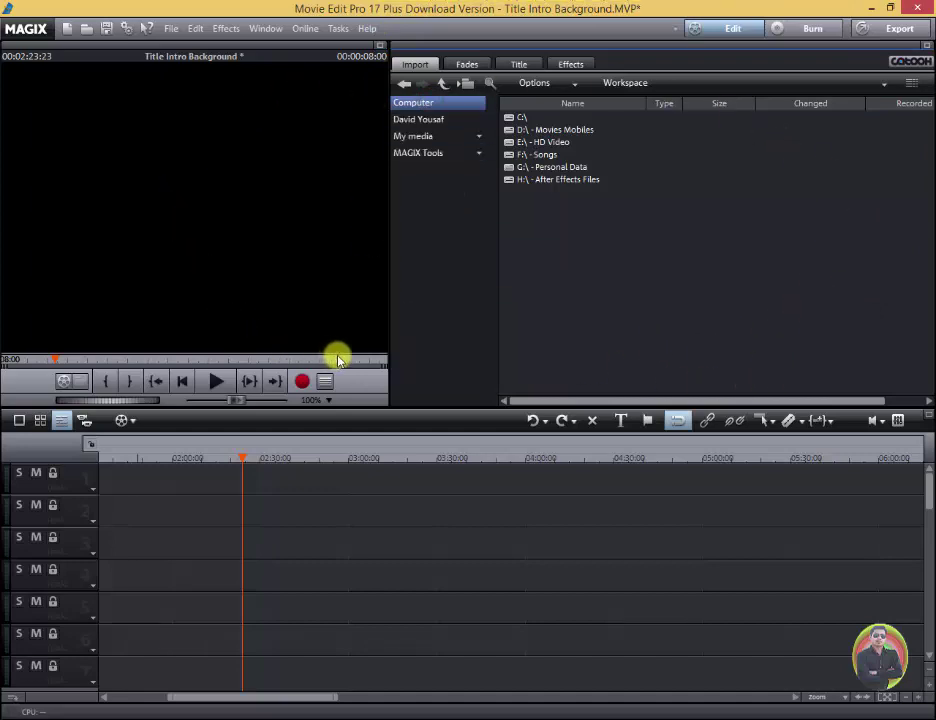
Step: Narrow the preview monitor, enlarge the timeline, then toggle Storyboard mode and return to Timeline mode
mouse_move(390, 275)
mouse_down()
mouse_move(386, 256)
mouse_move(376, 257)
mouse_up()
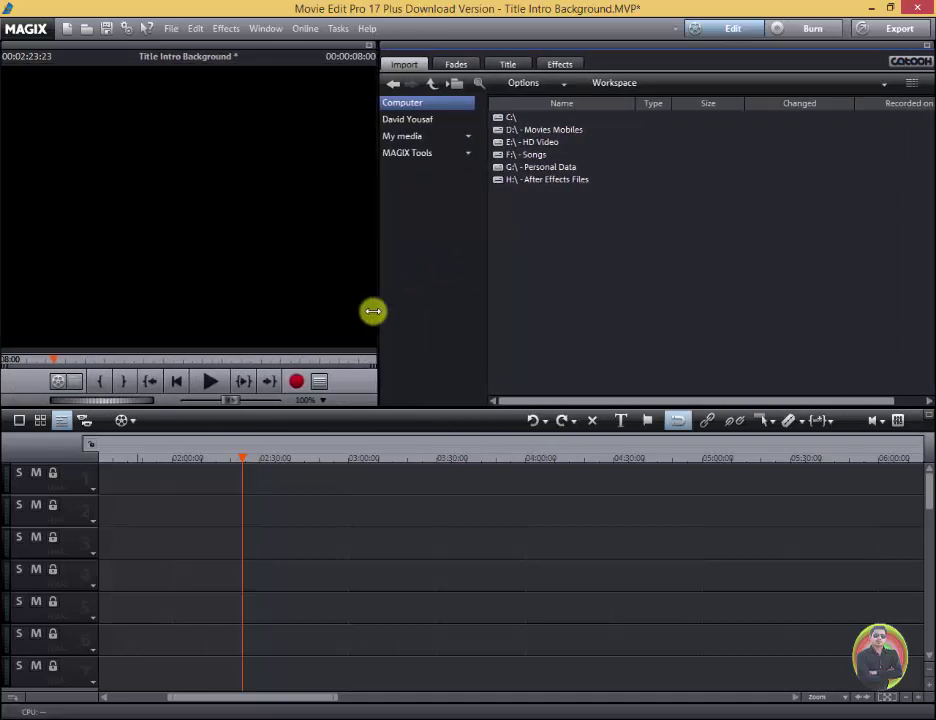
mouse_move(320, 407)
mouse_down()
mouse_move(331, 409)
mouse_move(336, 397)
mouse_up()
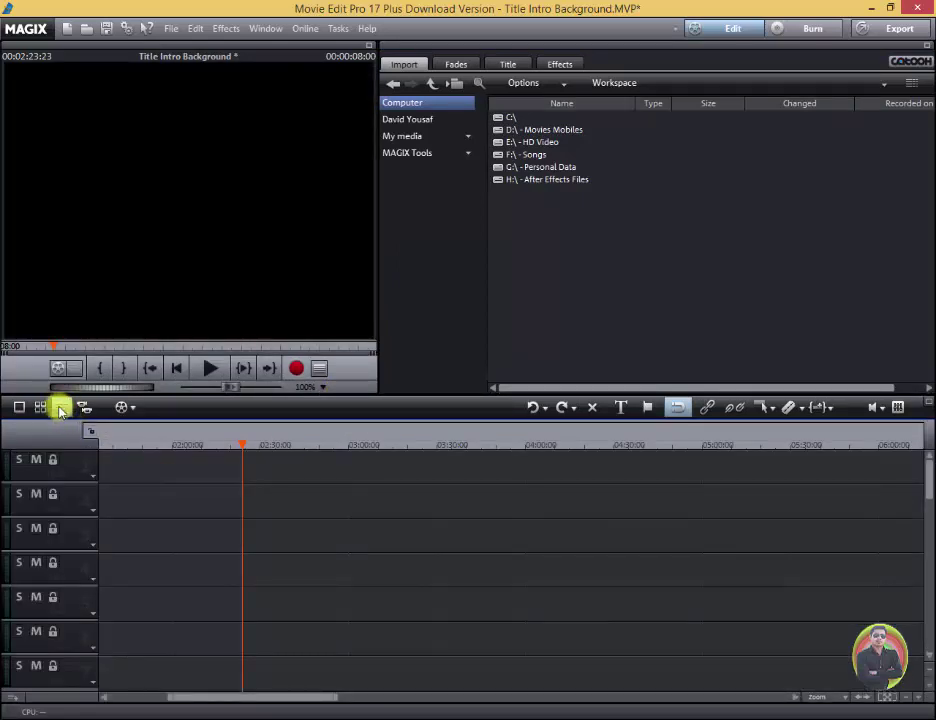
click(19, 407)
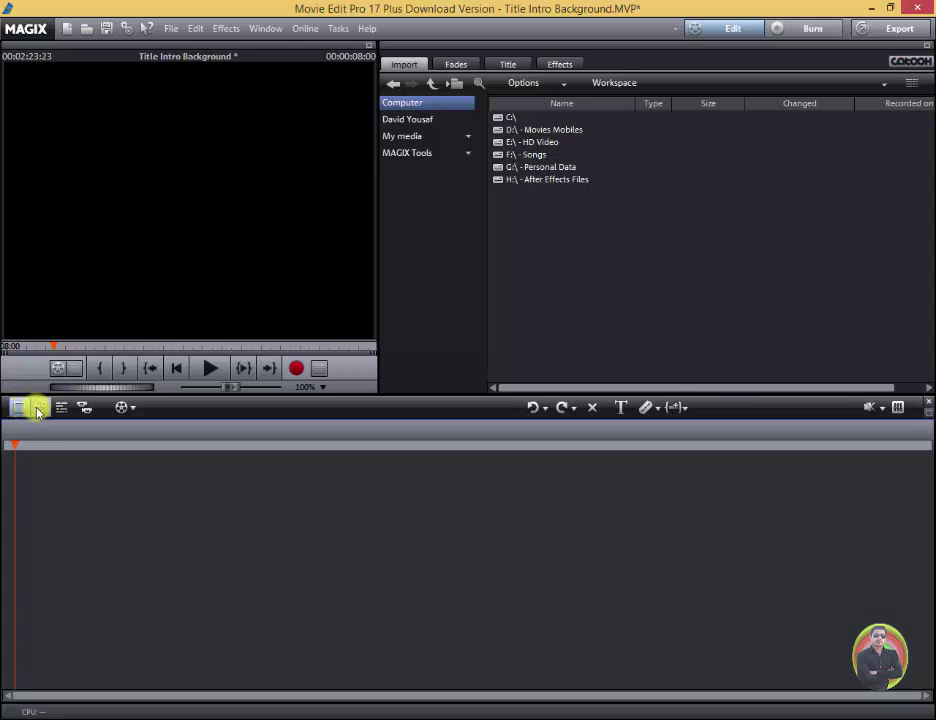
click(61, 407)
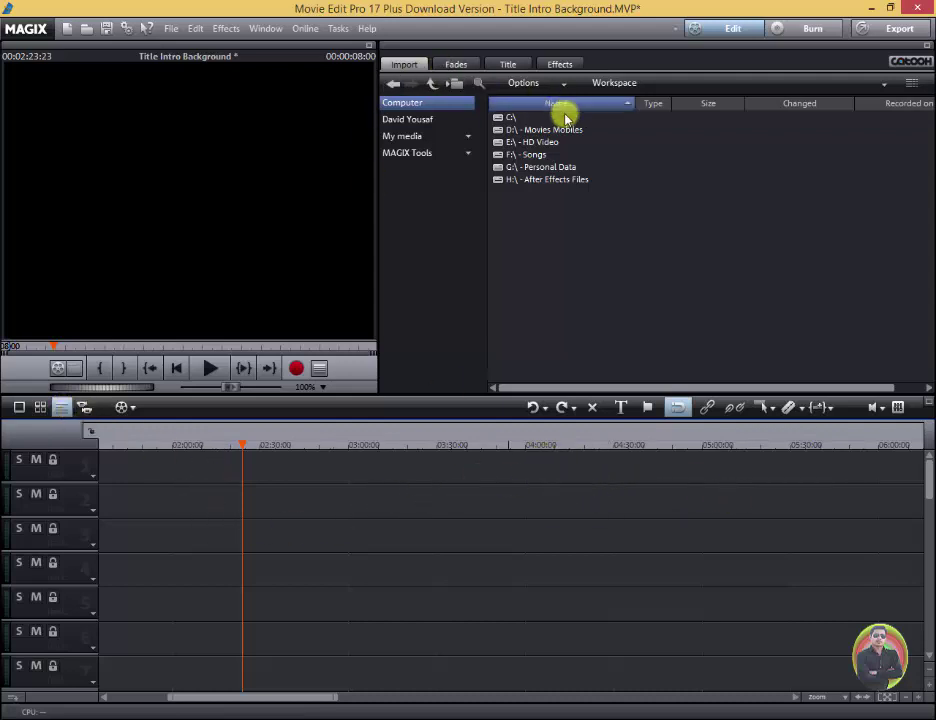
Step: Browse to G:\MY Videos-2\Complete Videos\Fiverr Earning Course\Domain Research and select its mp4
double_click(530, 167)
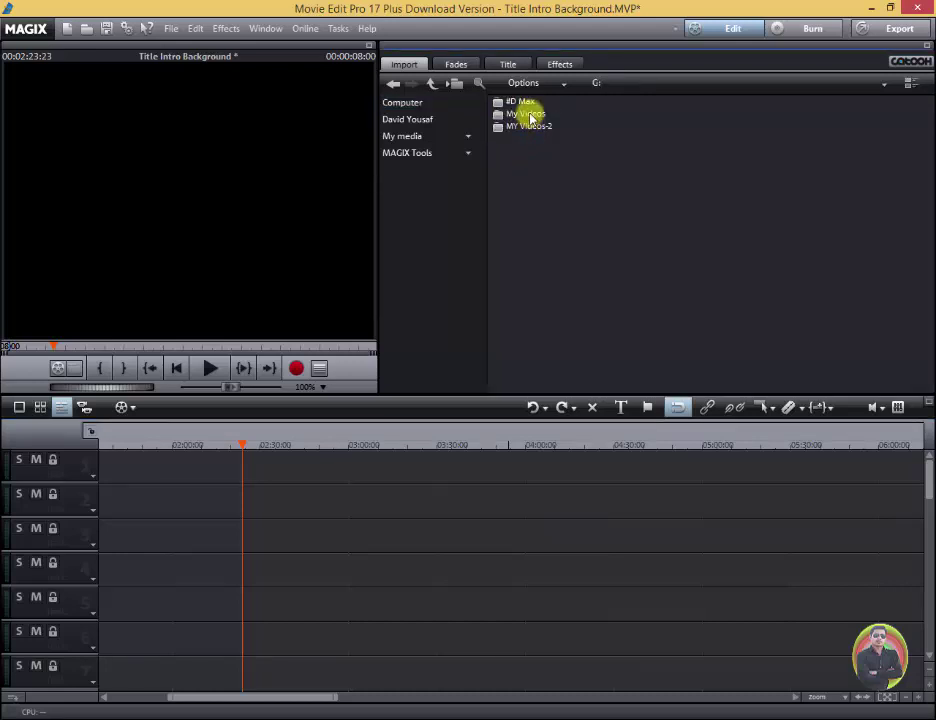
click(393, 86)
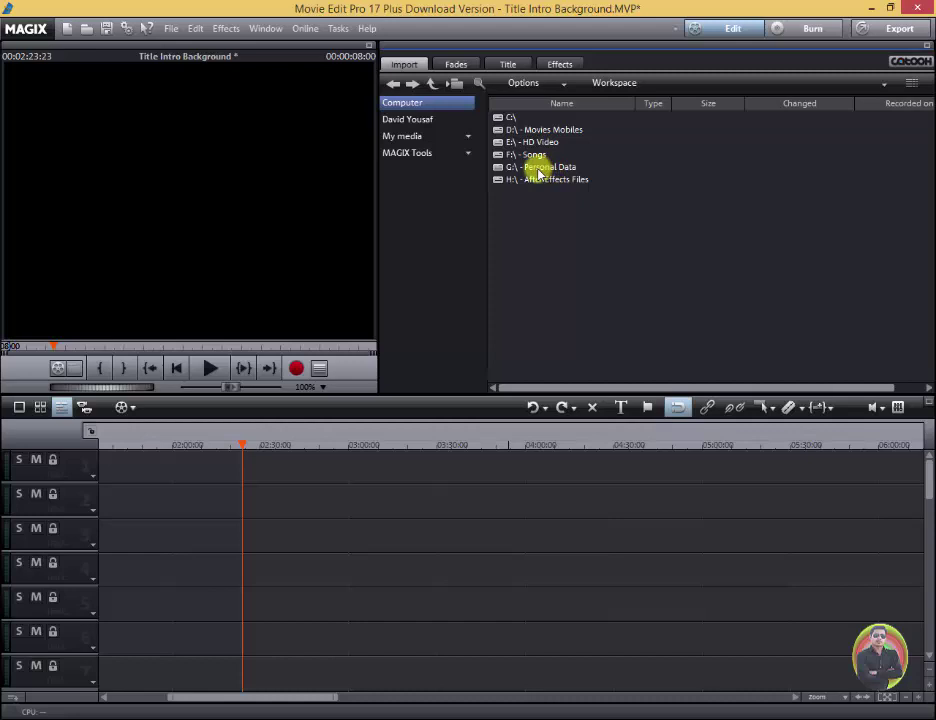
double_click(539, 173)
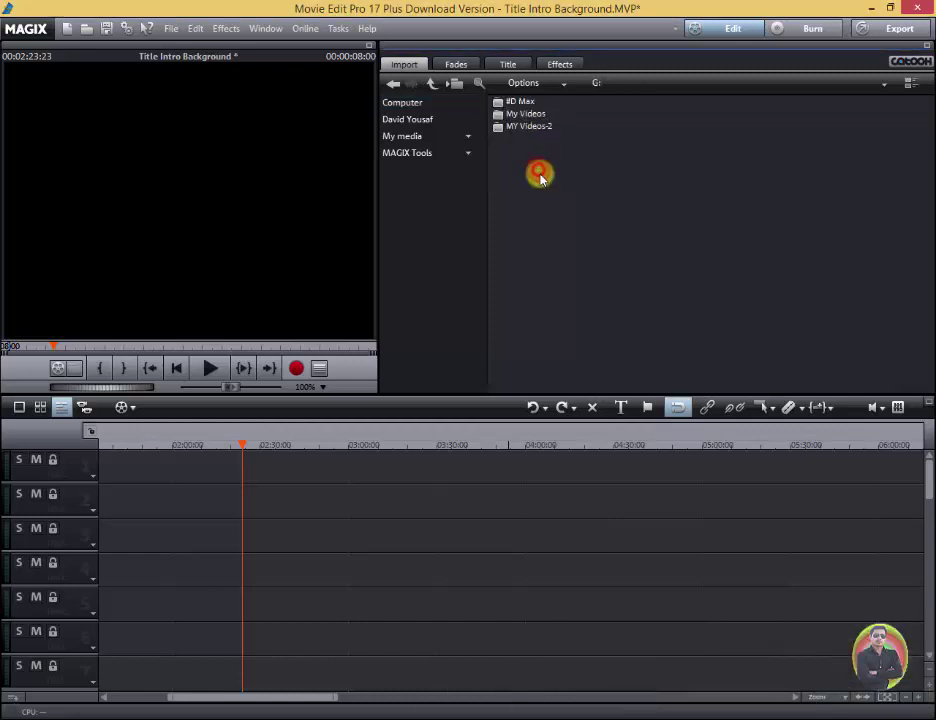
double_click(534, 117)
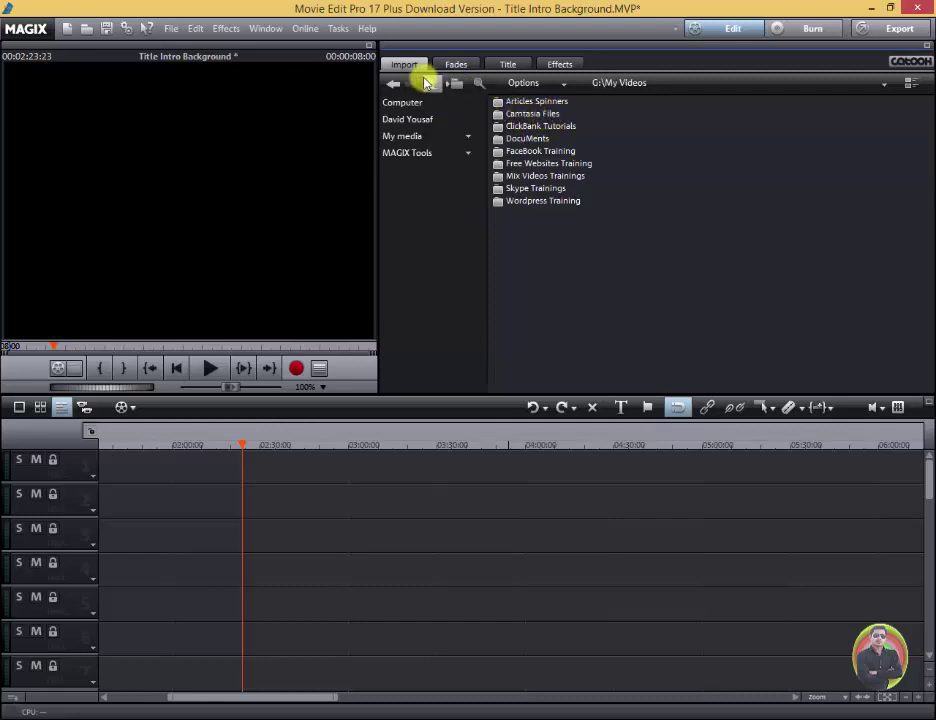
click(392, 84)
double_click(533, 126)
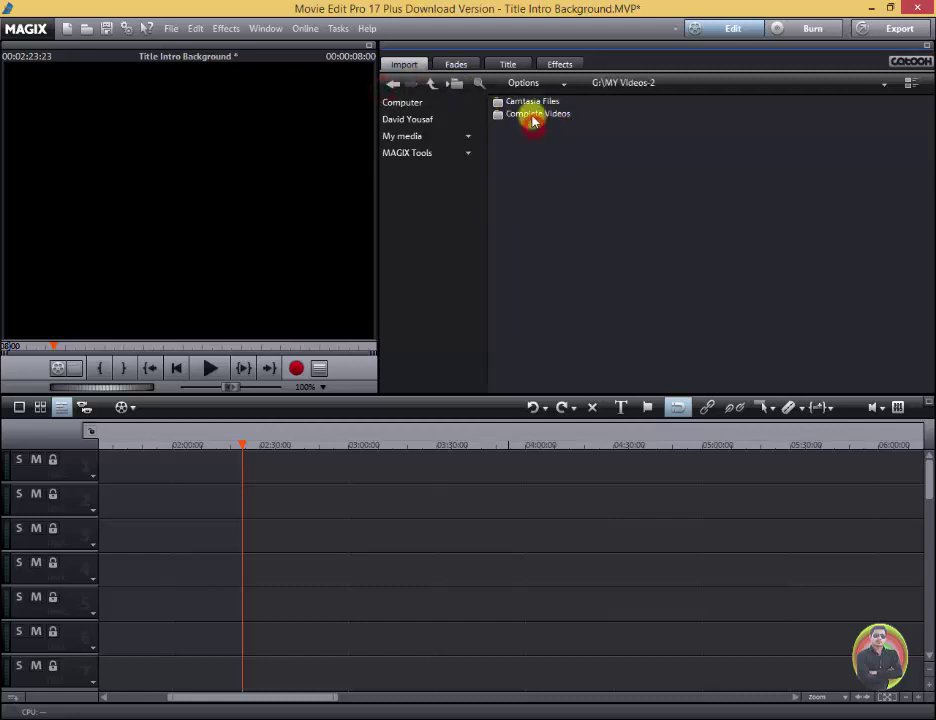
double_click(541, 116)
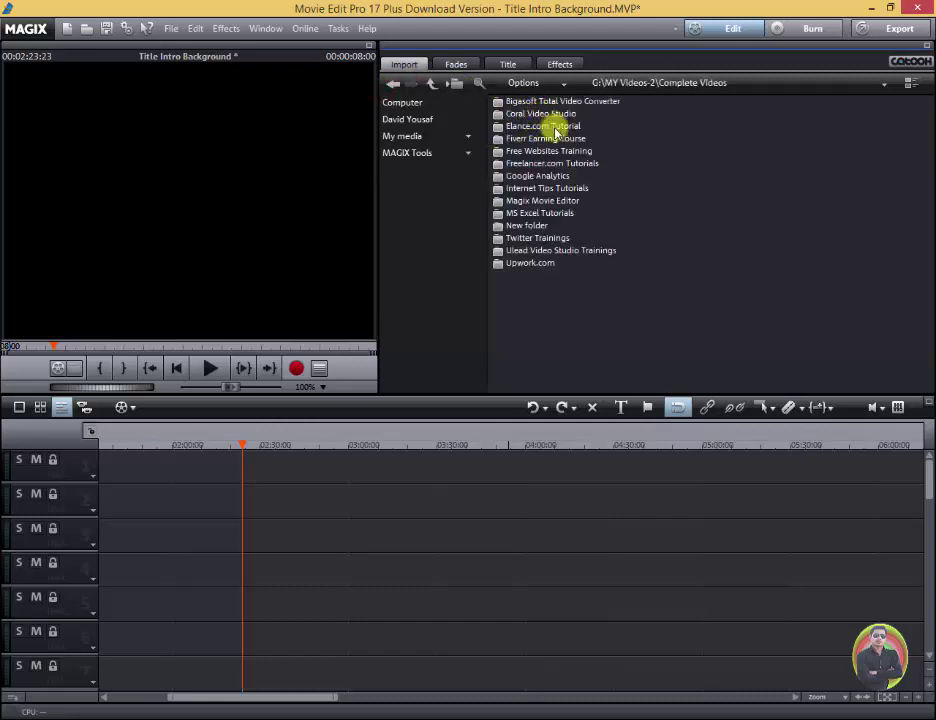
double_click(541, 139)
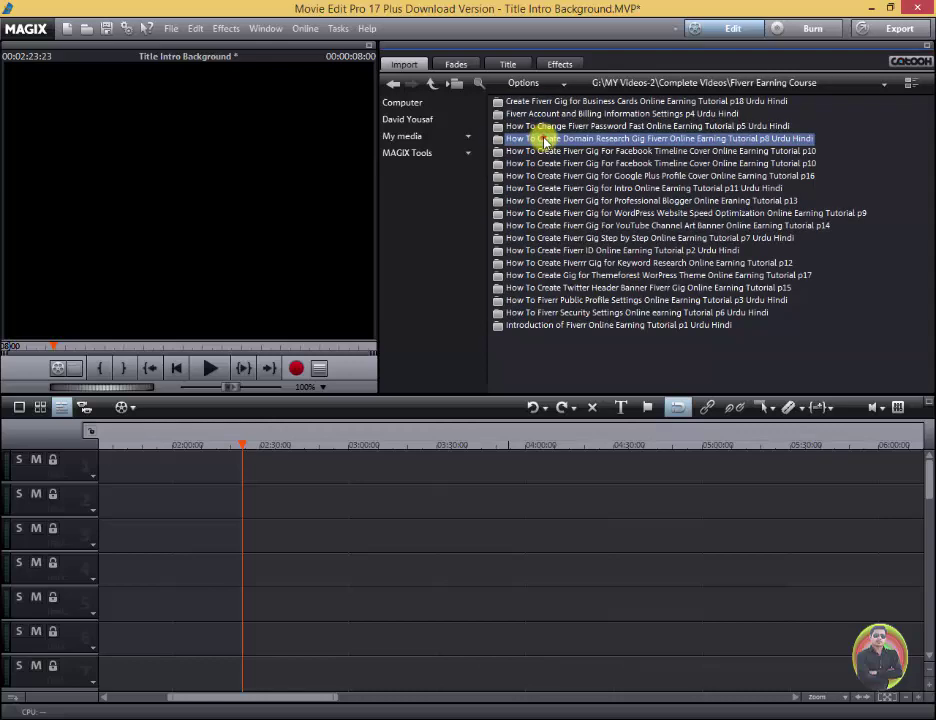
click(543, 139)
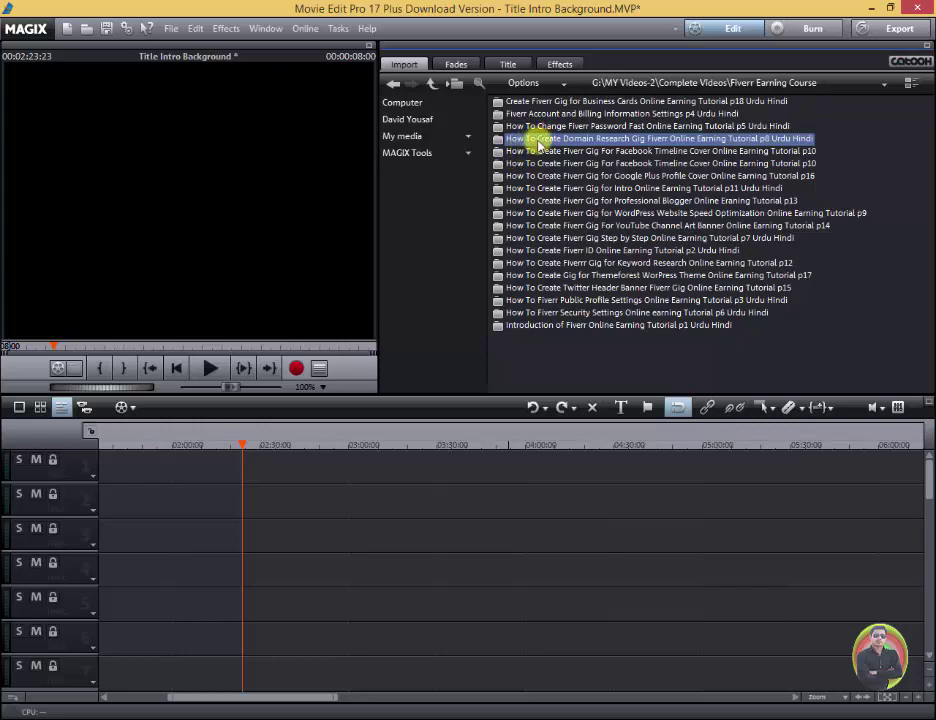
double_click(541, 141)
click(518, 102)
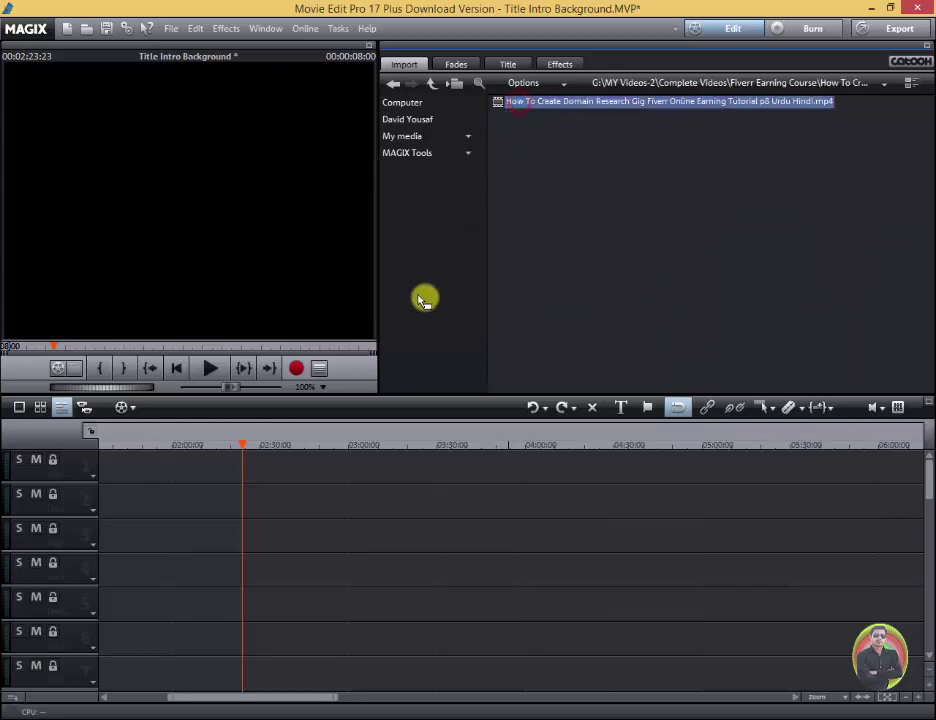
Step: Place the tutorial mp4 on track 1 using Import only, then briefly play it
drag(424, 300, 140, 462)
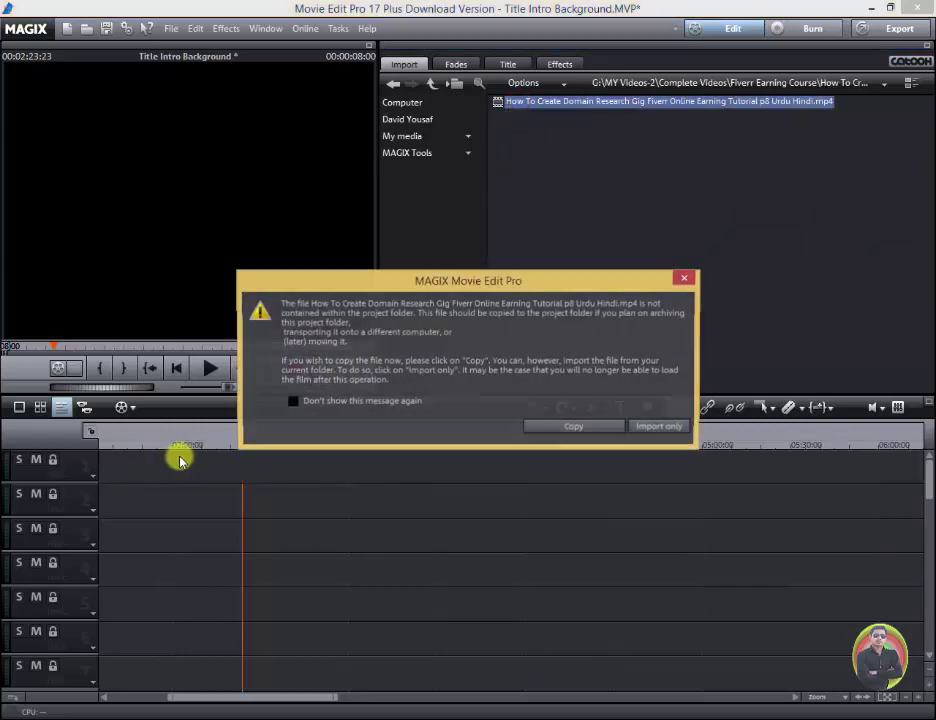
click(659, 426)
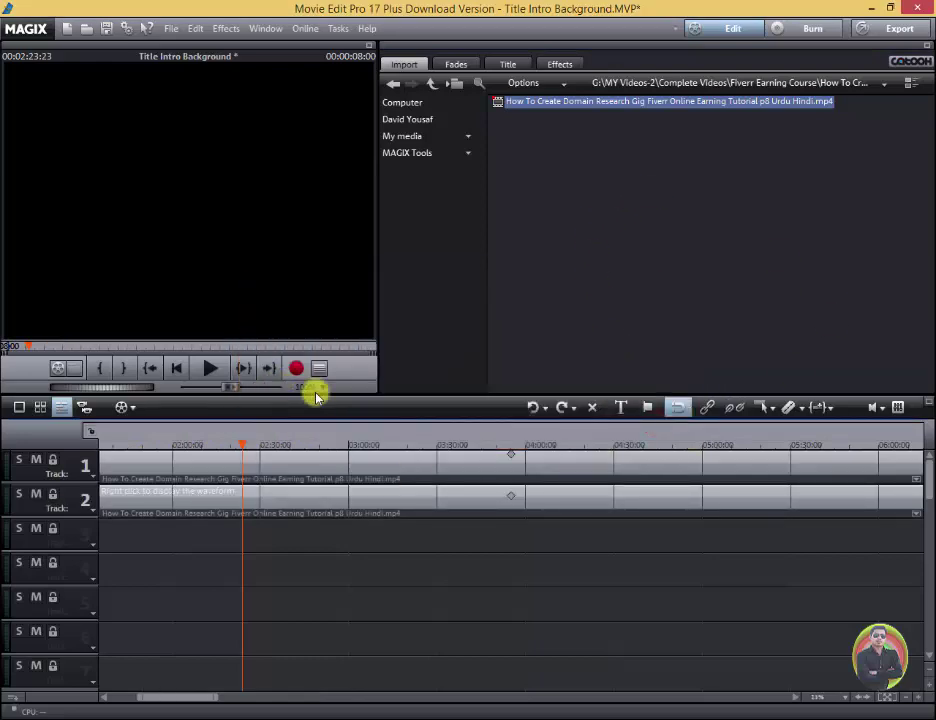
click(210, 369)
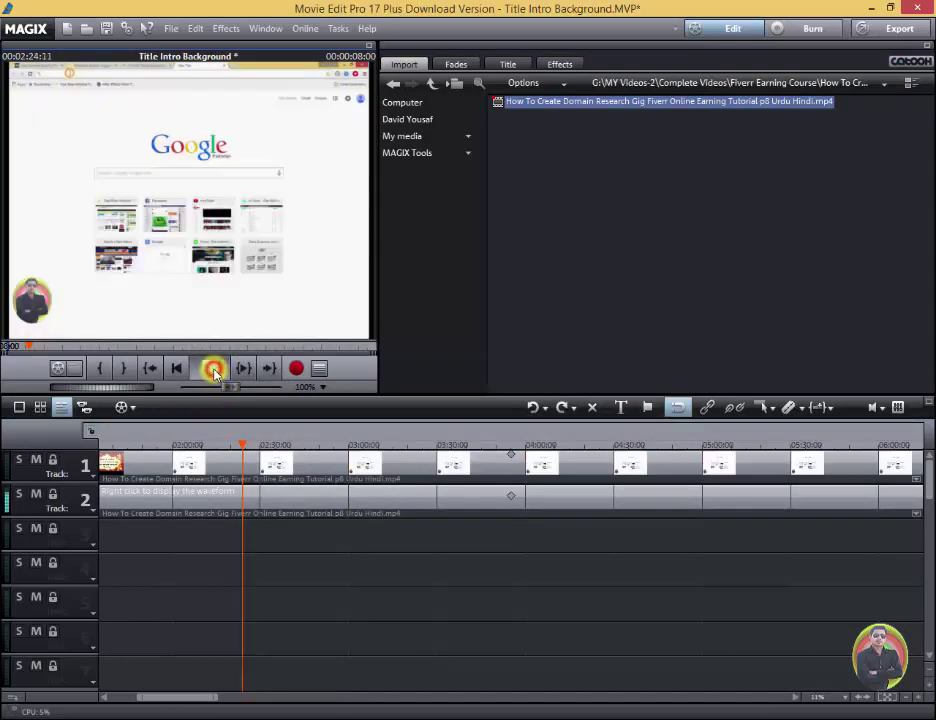
click(213, 370)
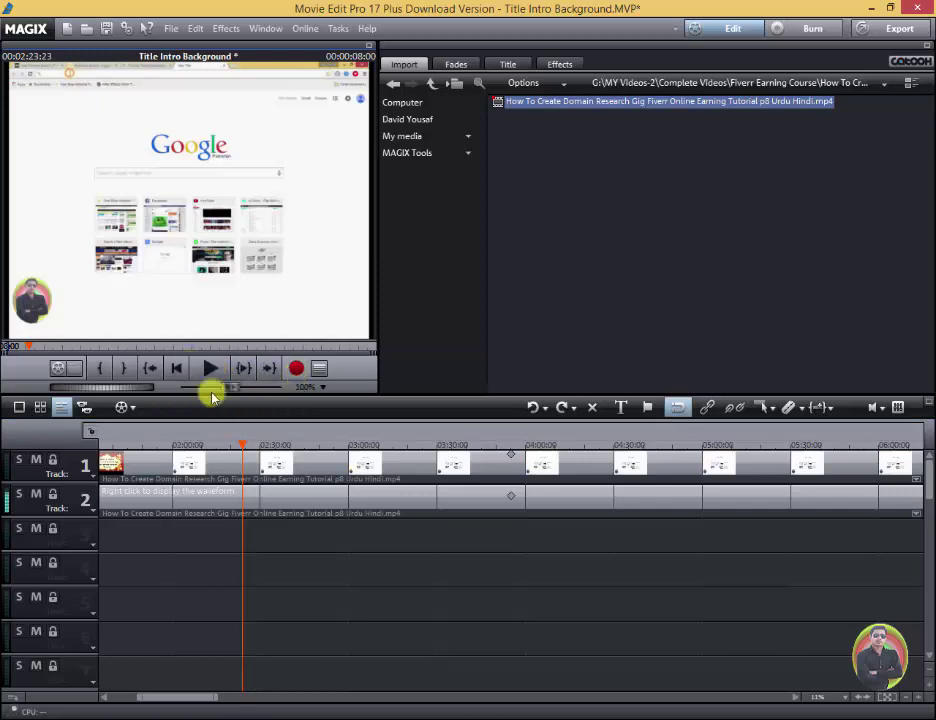
Step: Scrub through the footage to the Domain Research page and back to the opening title card
mouse_move(241, 445)
mouse_down()
mouse_move(413, 452)
mouse_move(208, 450)
mouse_up()
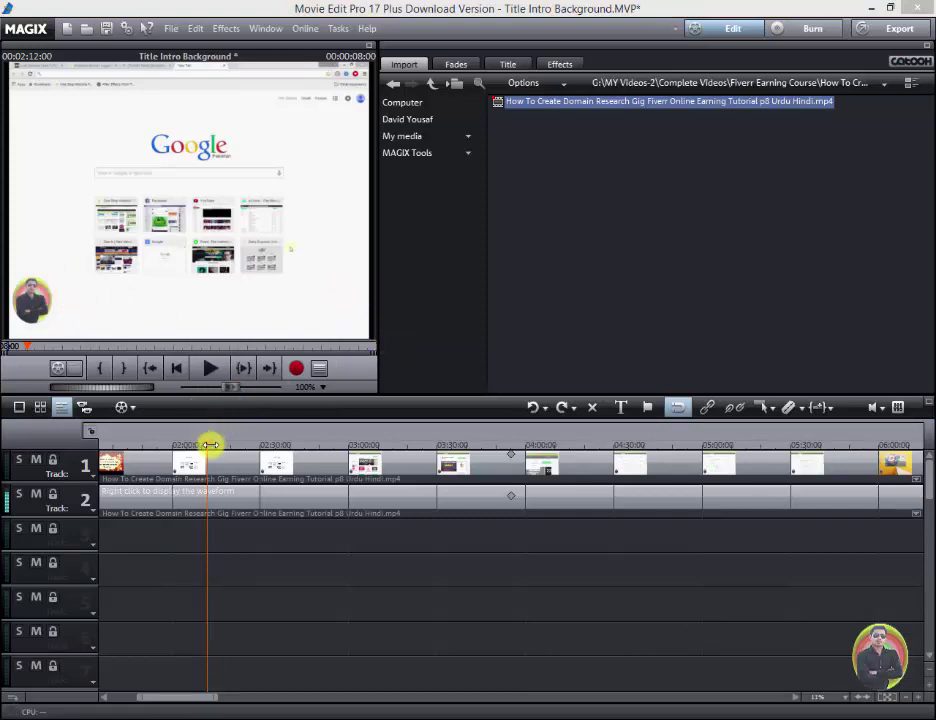
mouse_move(209, 445)
mouse_down()
mouse_move(511, 436)
mouse_move(265, 428)
mouse_move(411, 420)
mouse_move(537, 430)
mouse_move(357, 440)
mouse_up()
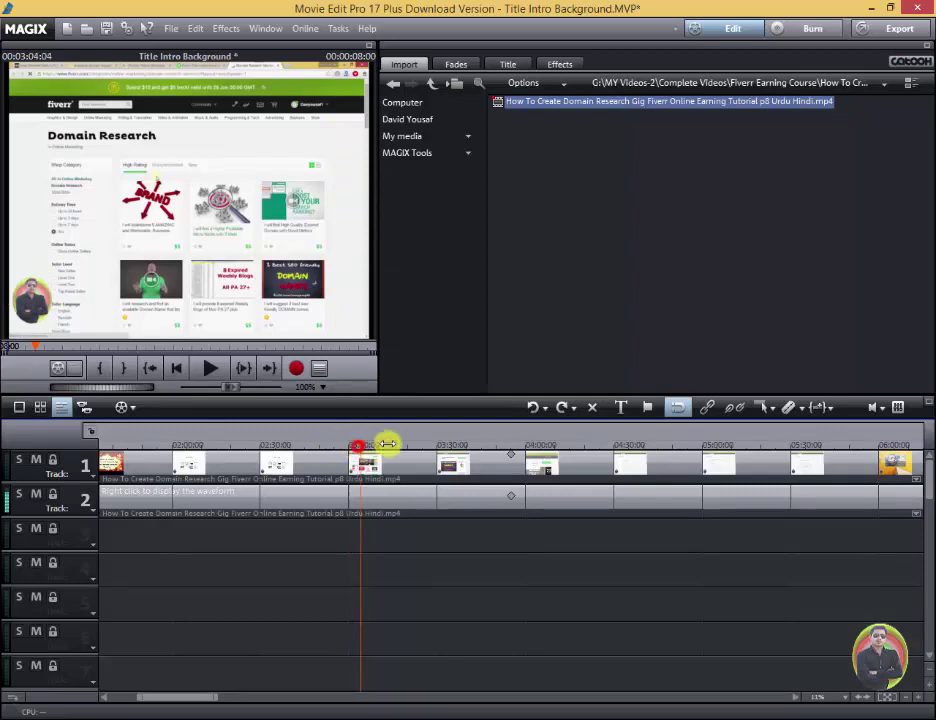
click(476, 444)
click(254, 446)
mouse_move(244, 450)
mouse_down()
mouse_move(125, 462)
mouse_move(148, 485)
mouse_move(163, 470)
mouse_up()
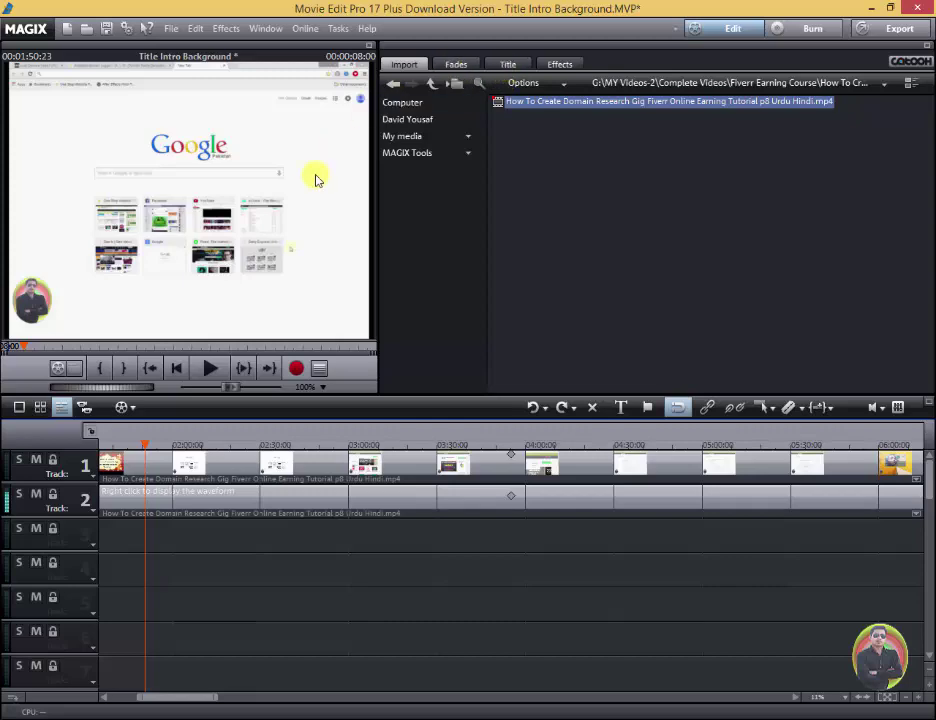
Step: Drag the Standard title template from the Title tab's Standard category onto track 3
click(515, 65)
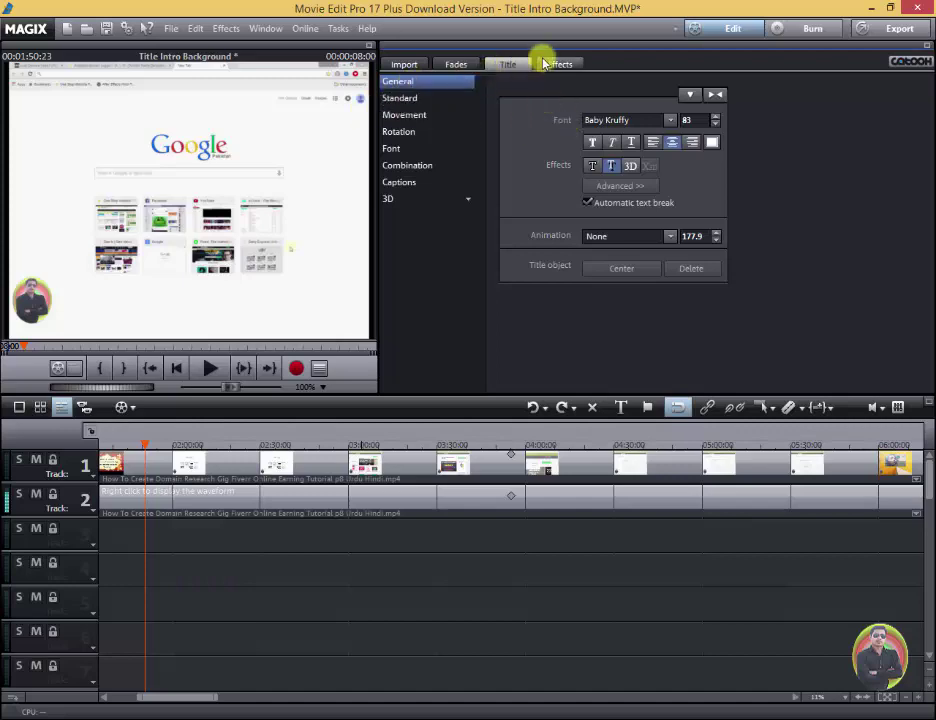
click(412, 98)
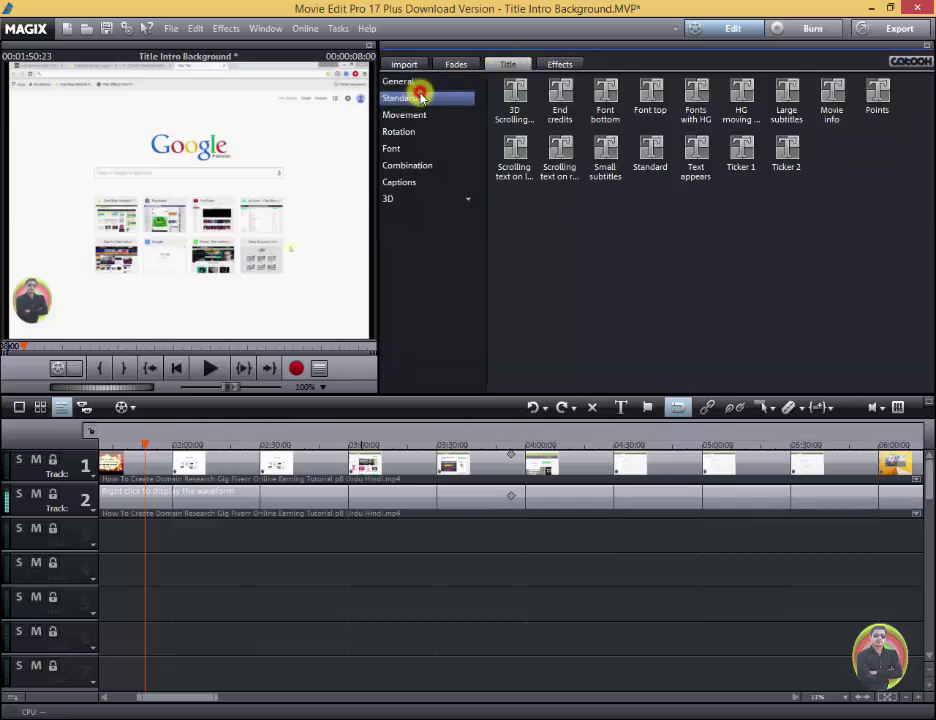
click(651, 148)
drag(418, 340, 108, 537)
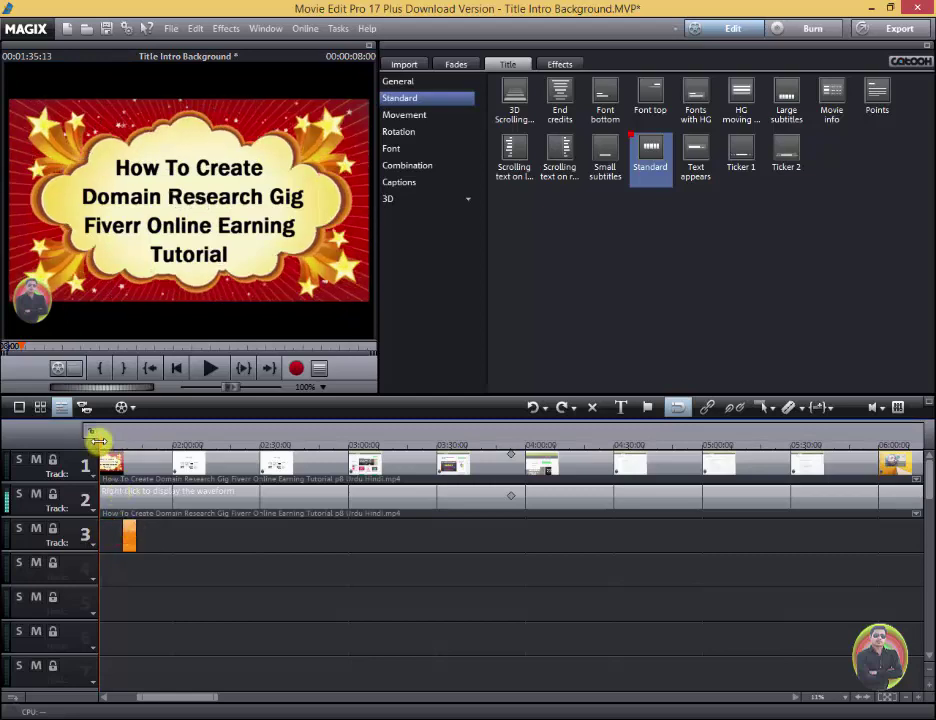
Step: Set the title at track 3's start, select the video clips and scrub to a browser scene
drag(100, 440, 136, 440)
click(158, 494)
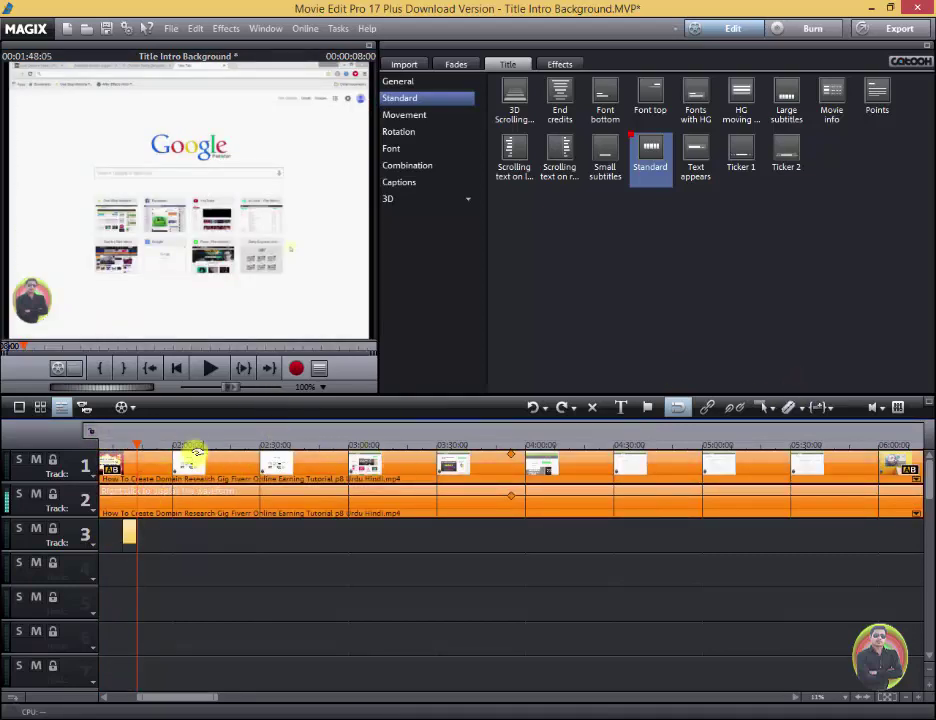
drag(135, 444, 155, 444)
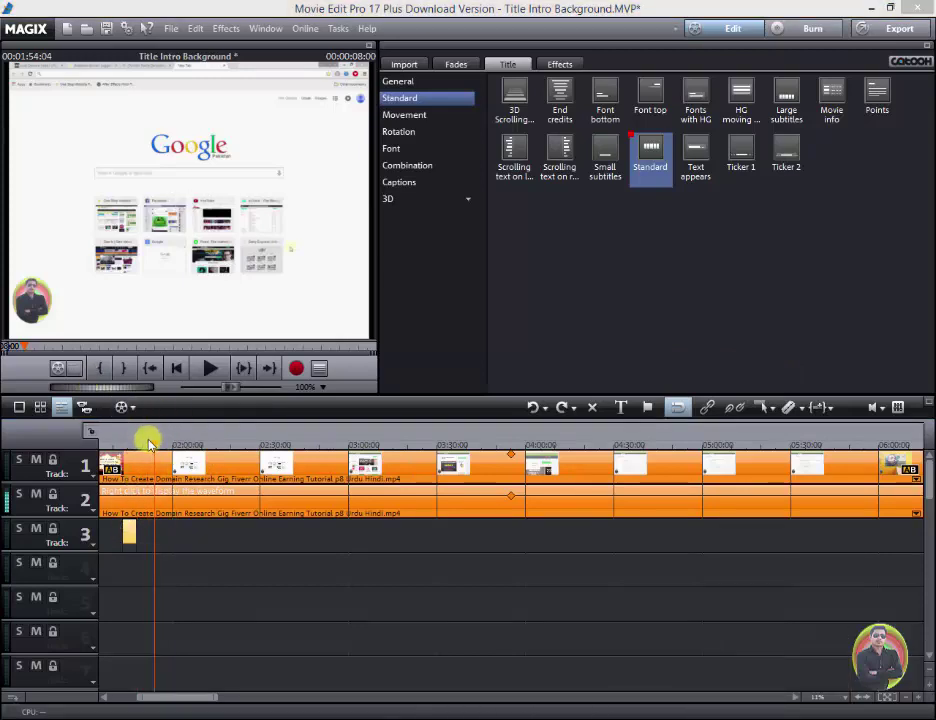
drag(153, 440, 94, 438)
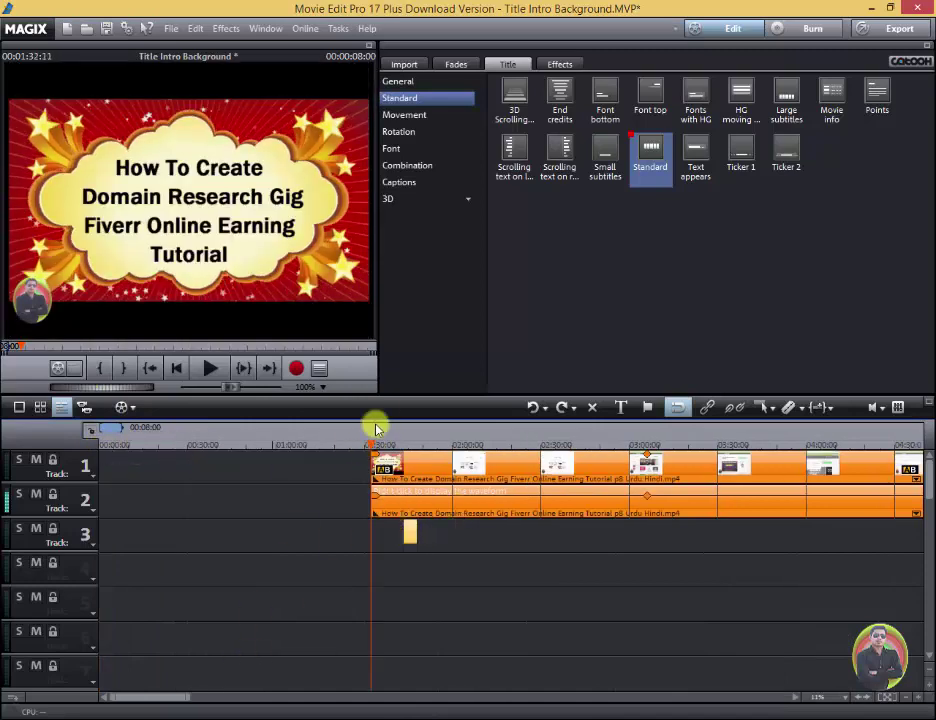
drag(372, 446, 553, 445)
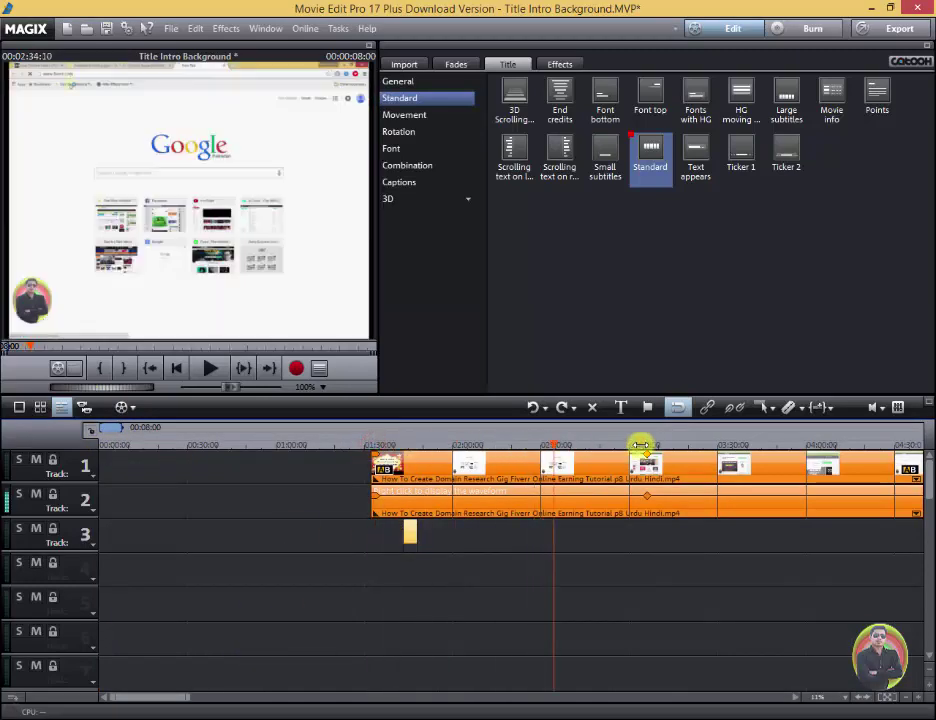
Step: Remove the video's start before the playhead and move the title clip to the playhead
click(805, 408)
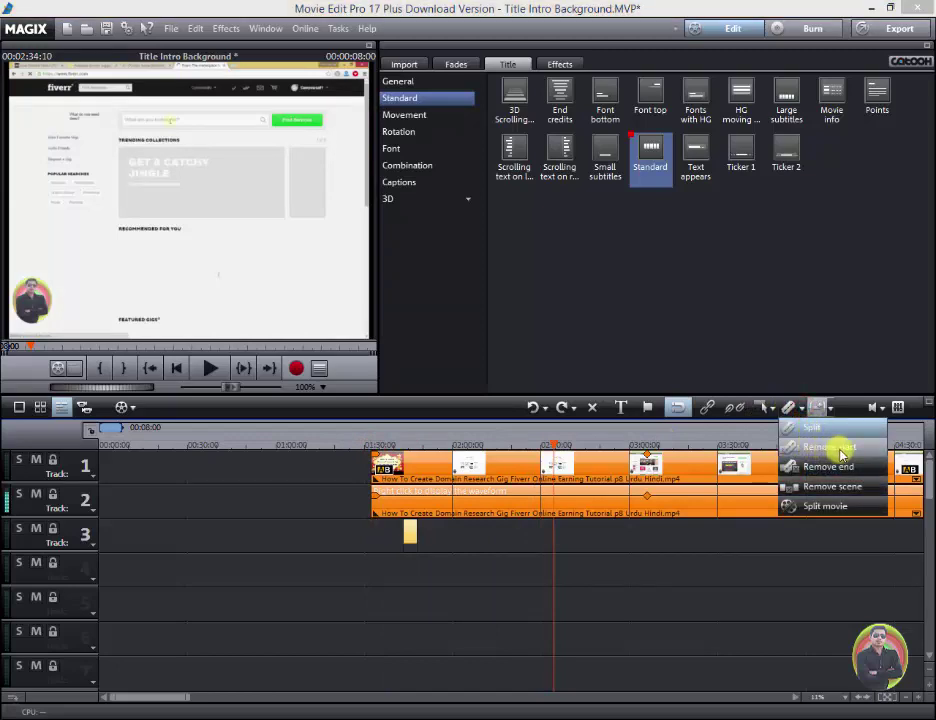
click(850, 447)
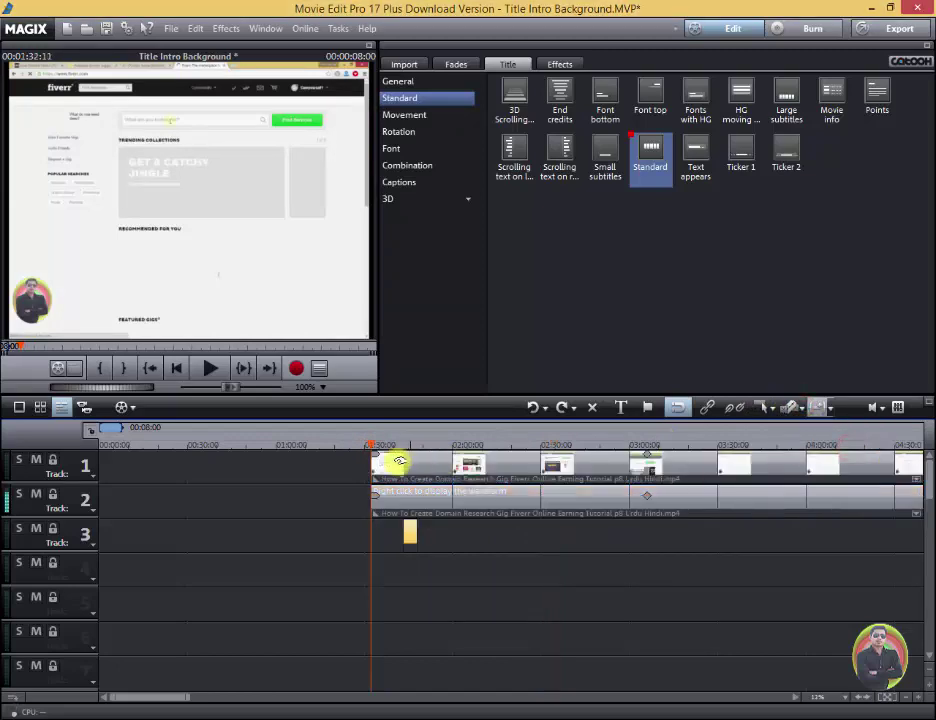
drag(410, 533, 105, 537)
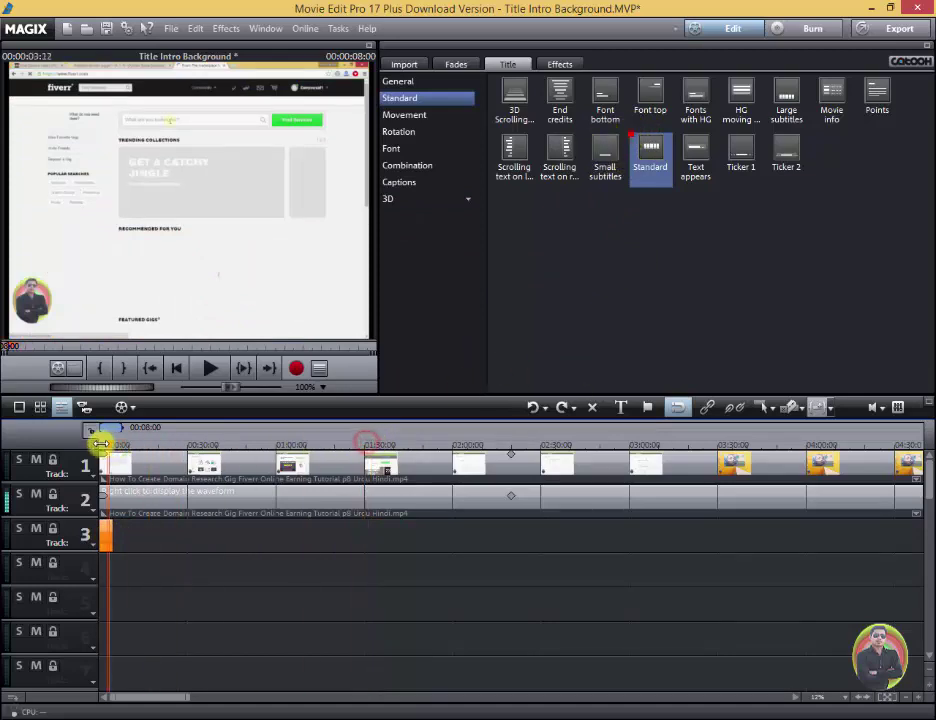
Step: Shrink the title box into the preview's bottom-right corner and replace 'Titel' with the presenter's name
click(97, 445)
mouse_move(119, 267)
mouse_down()
mouse_move(208, 214)
mouse_move(331, 320)
mouse_up()
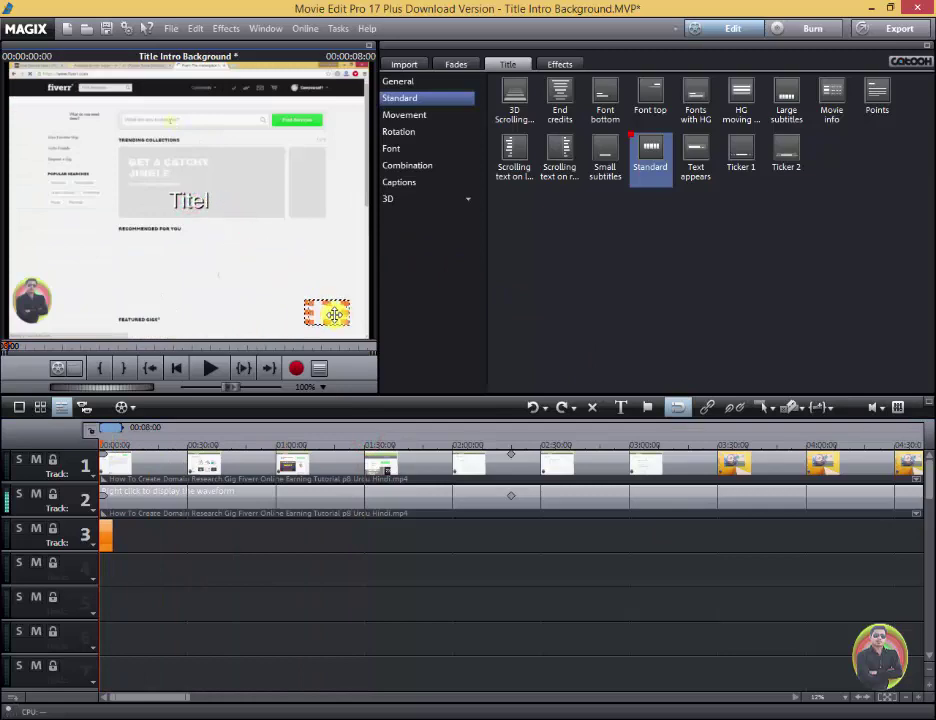
double_click(330, 311)
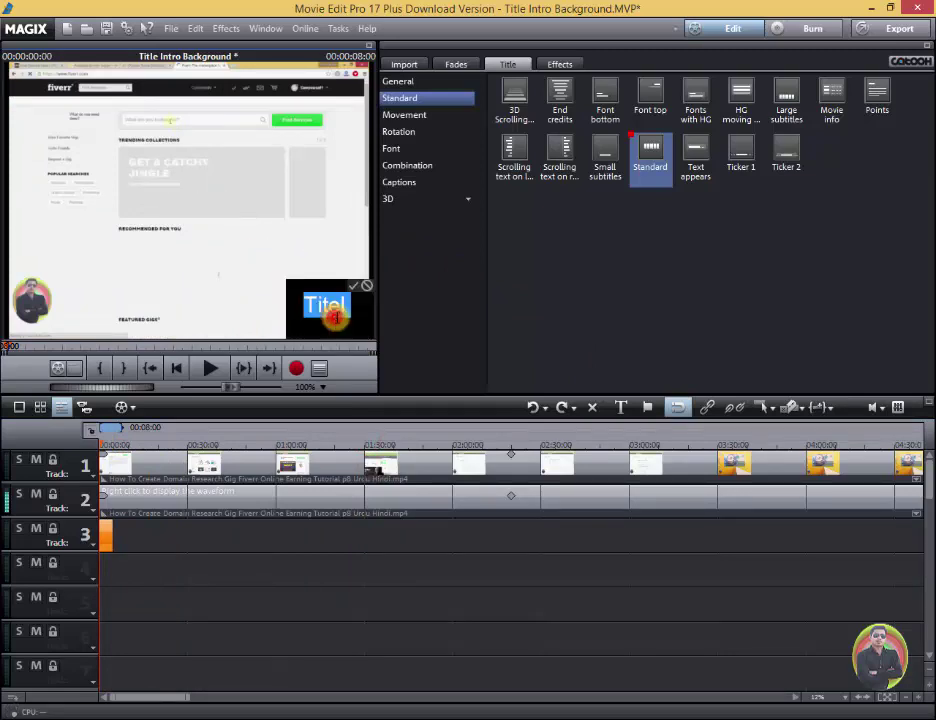
drag(349, 306, 318, 306)
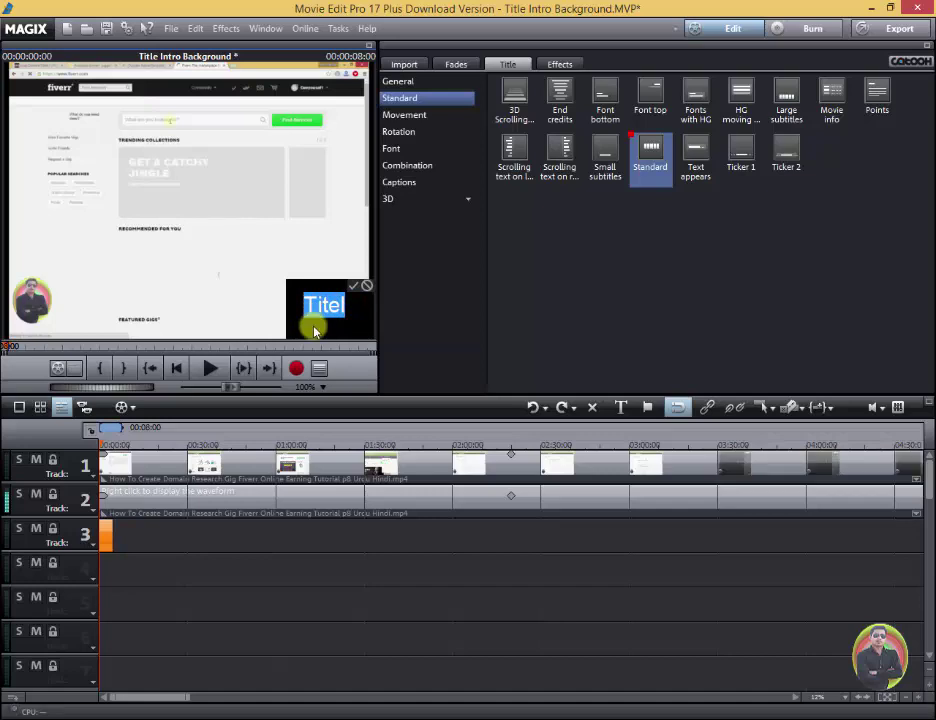
text(Dav)
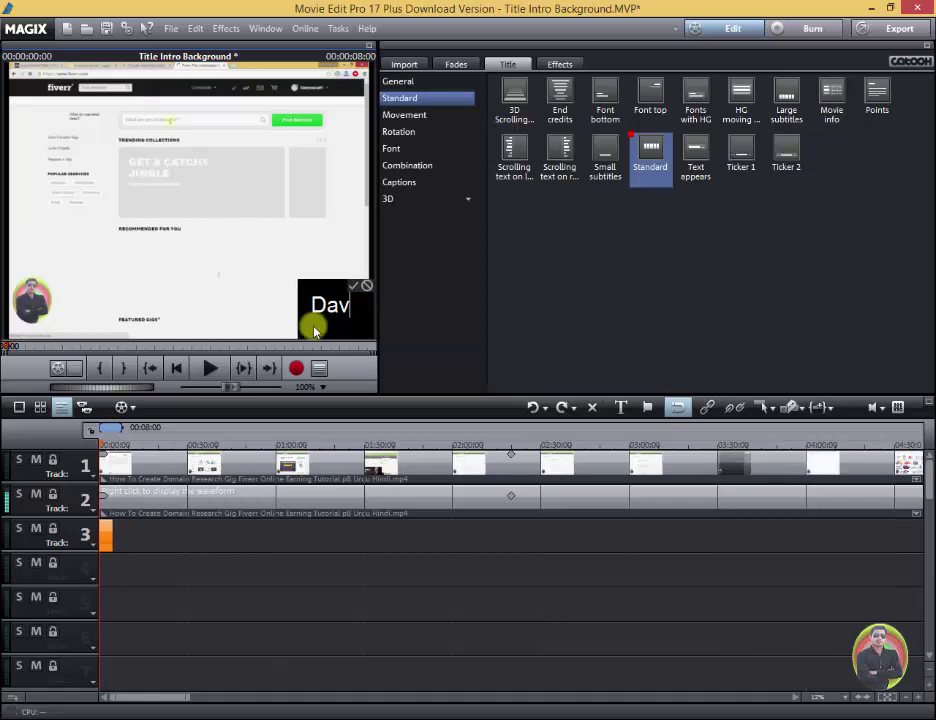
text(id)
click(253, 272)
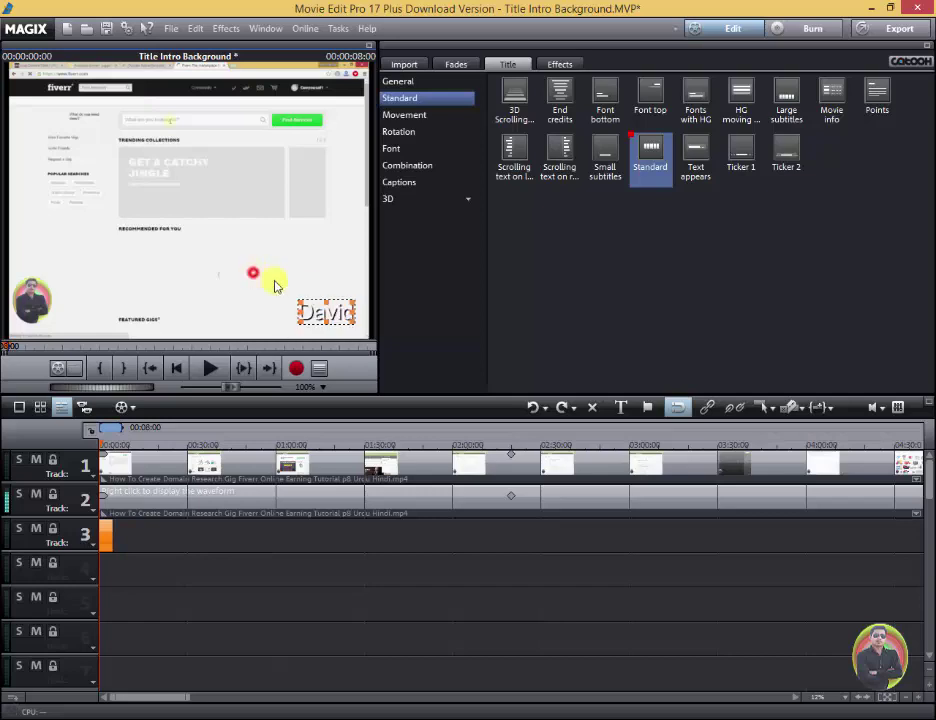
Step: Show the title's General font settings and select the whole name text for editing
double_click(338, 313)
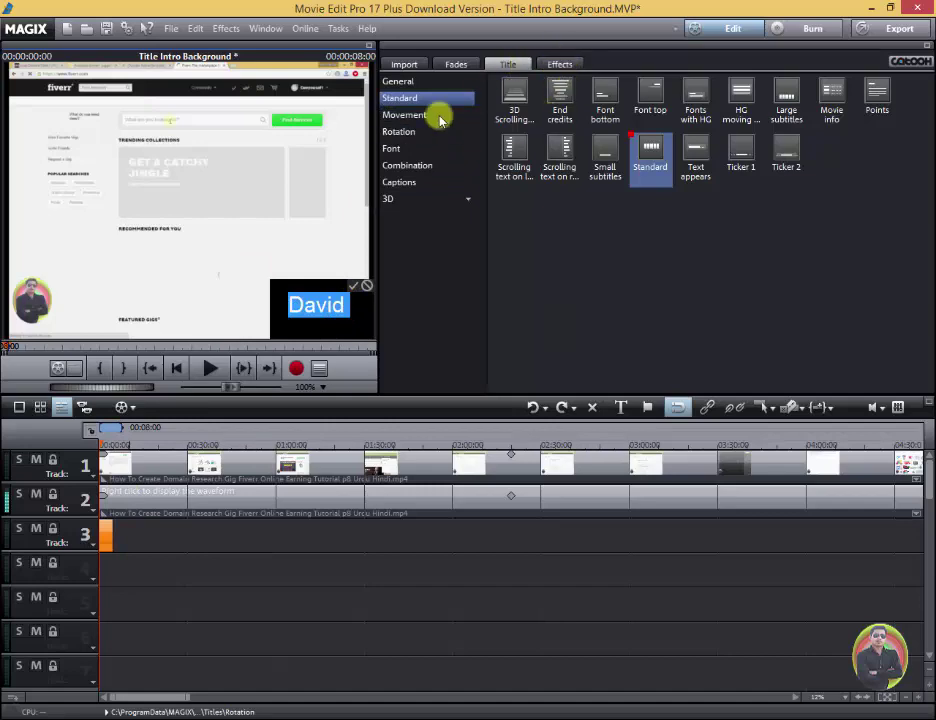
click(414, 81)
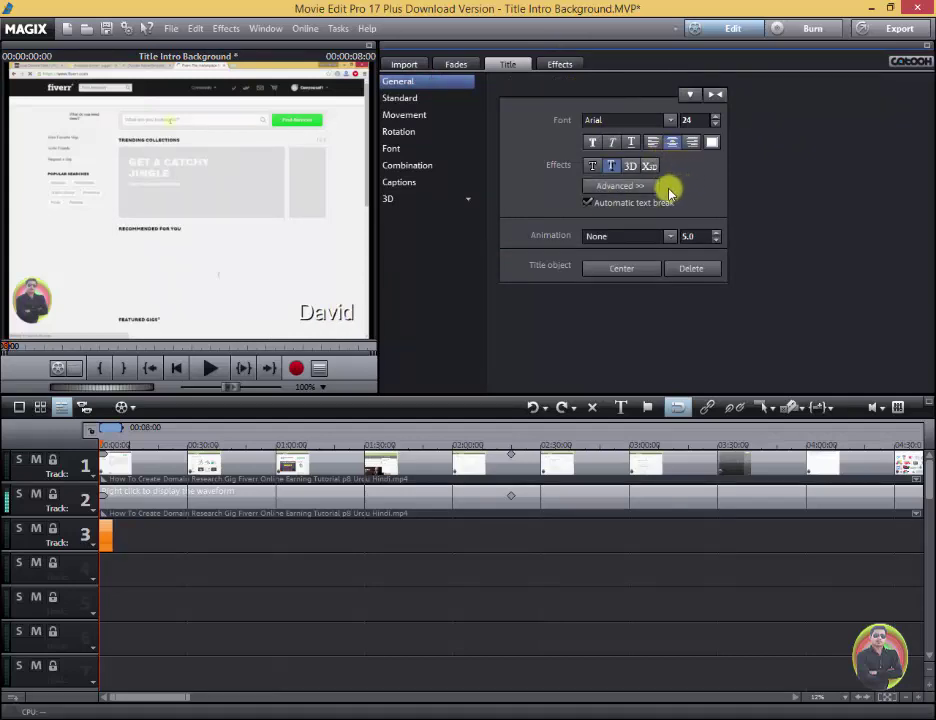
click(333, 312)
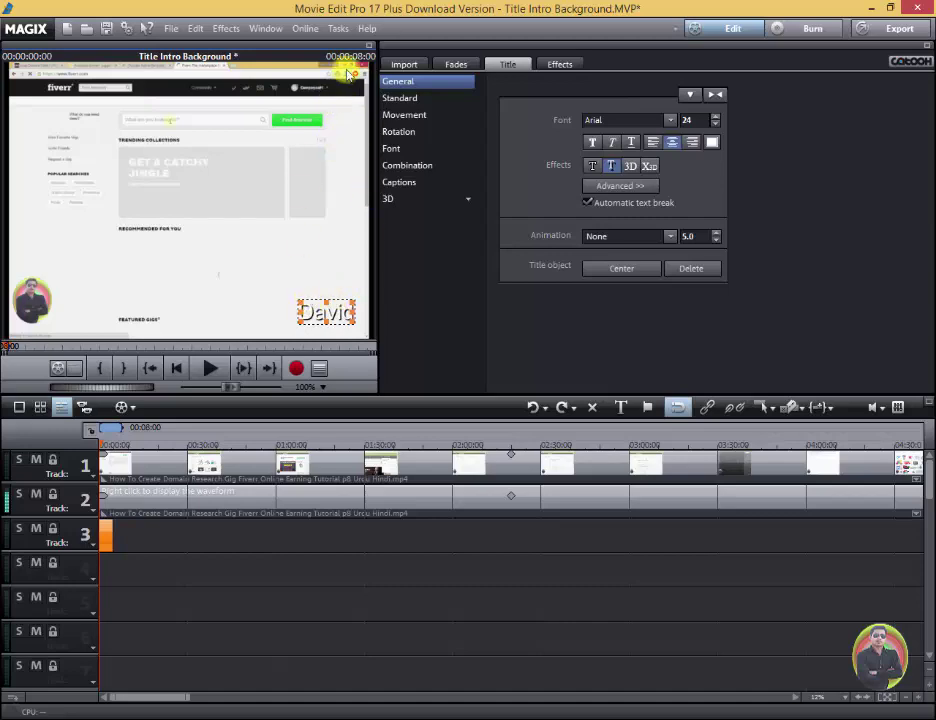
click(560, 63)
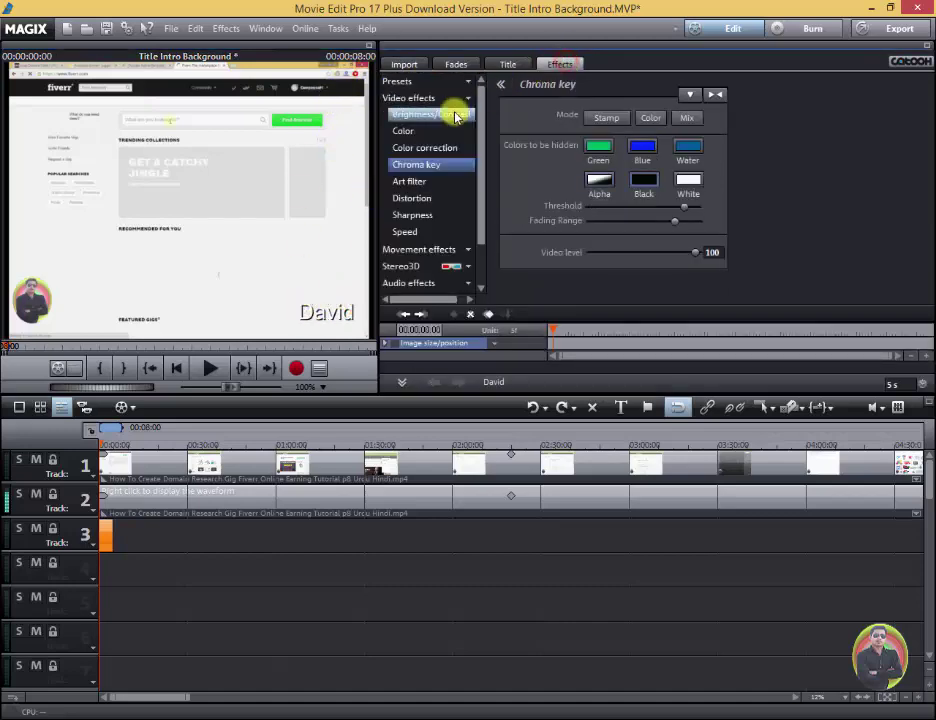
click(508, 63)
click(307, 313)
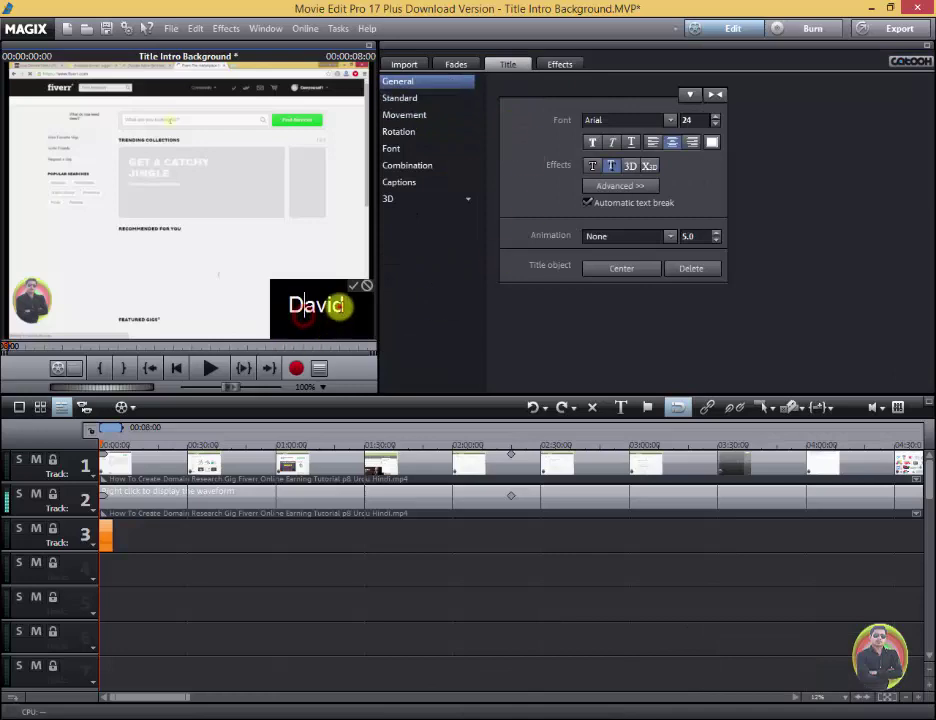
click(354, 286)
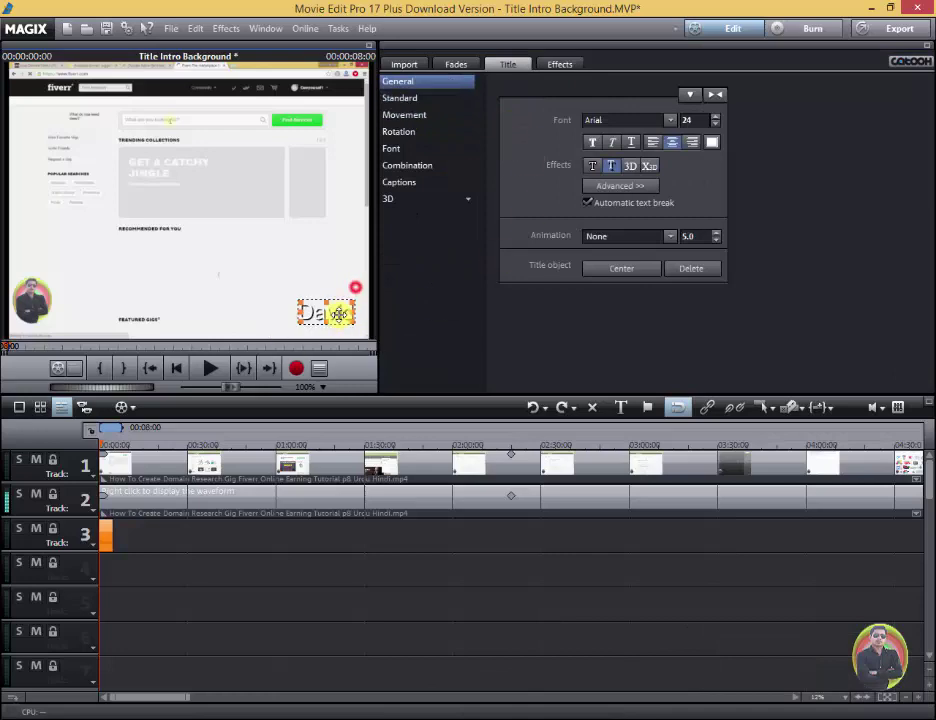
double_click(337, 312)
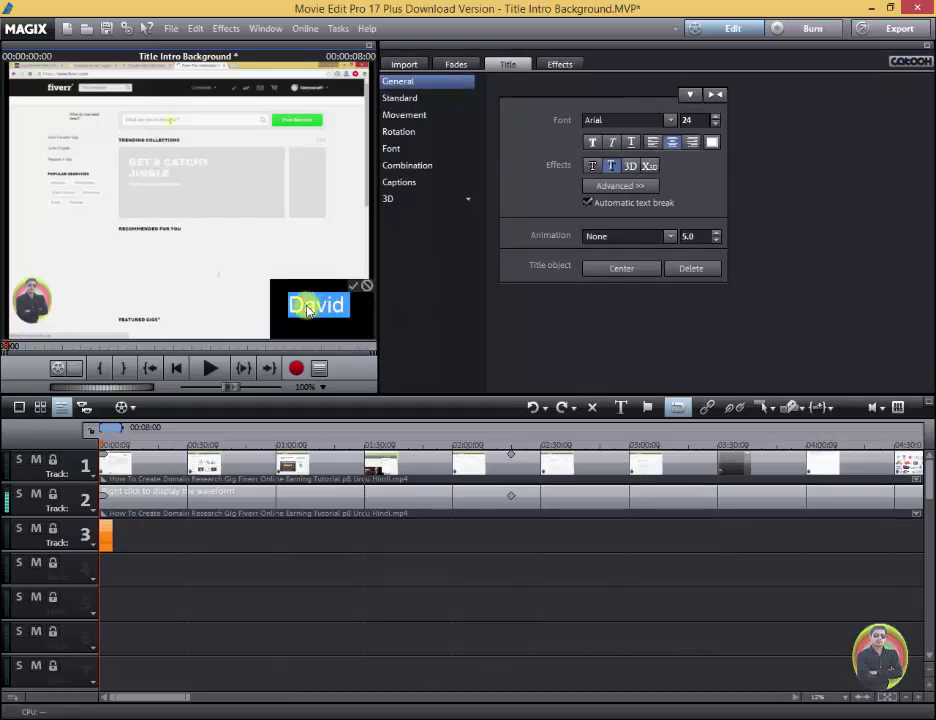
click(361, 307)
drag(361, 307, 259, 309)
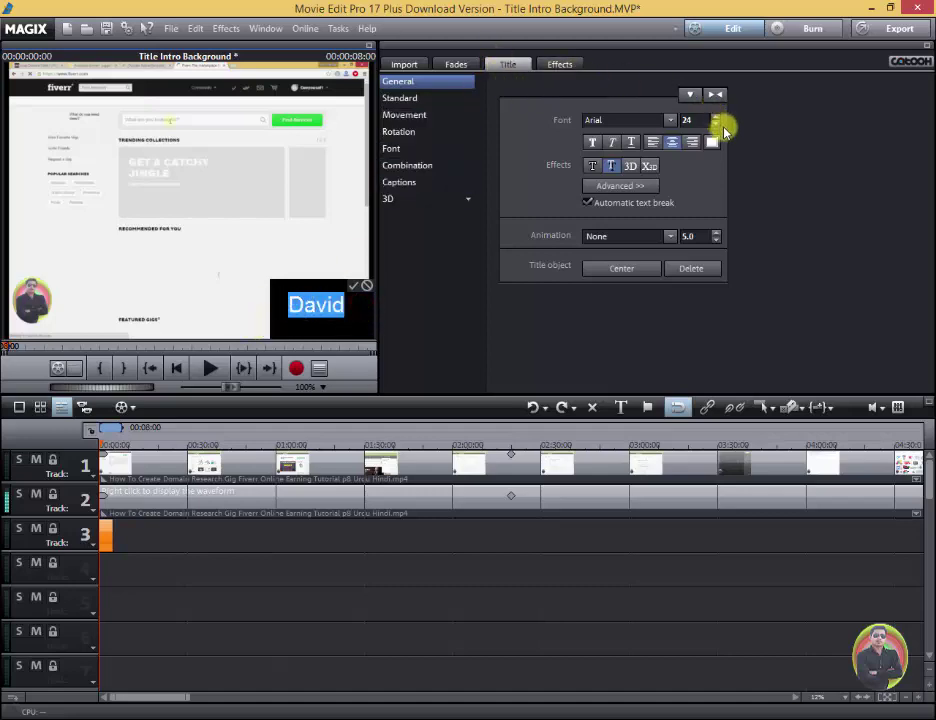
Step: Try the Autumn font and another font, then colour the title text orange
click(670, 120)
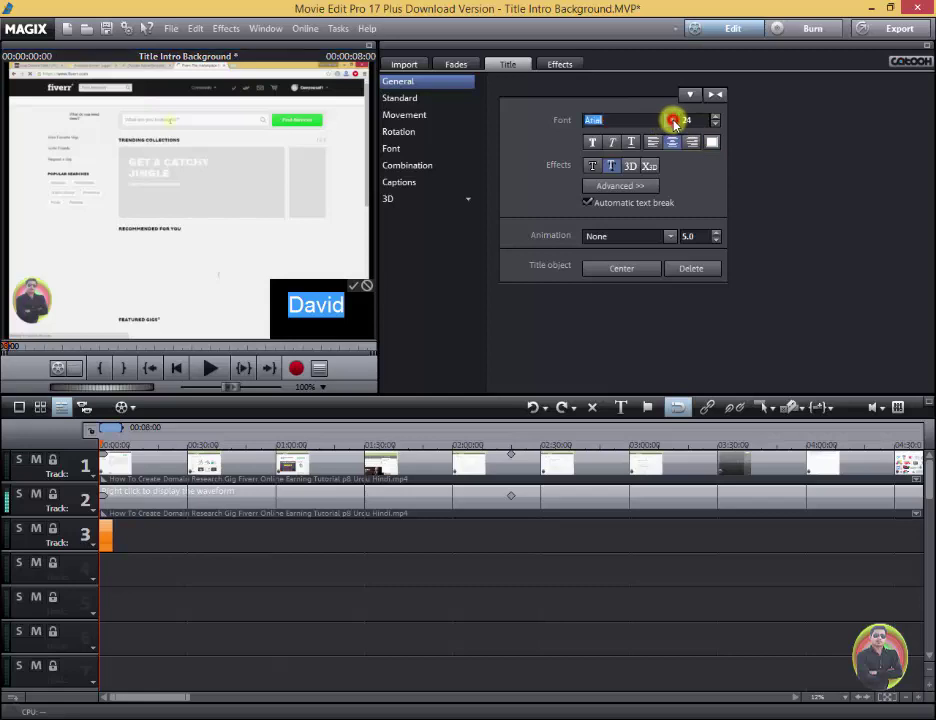
click(612, 181)
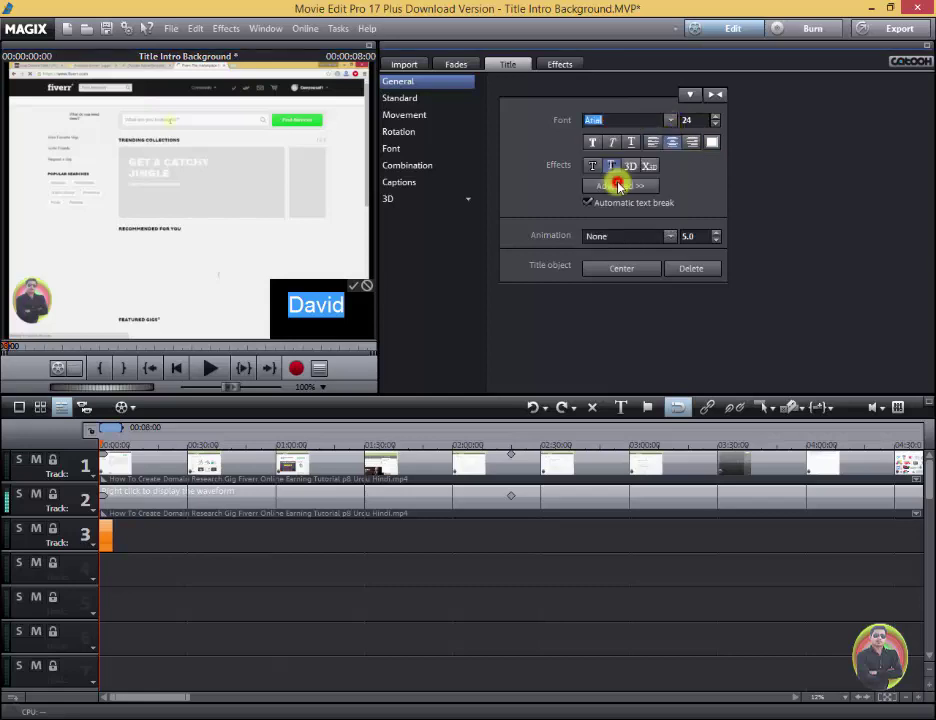
click(670, 120)
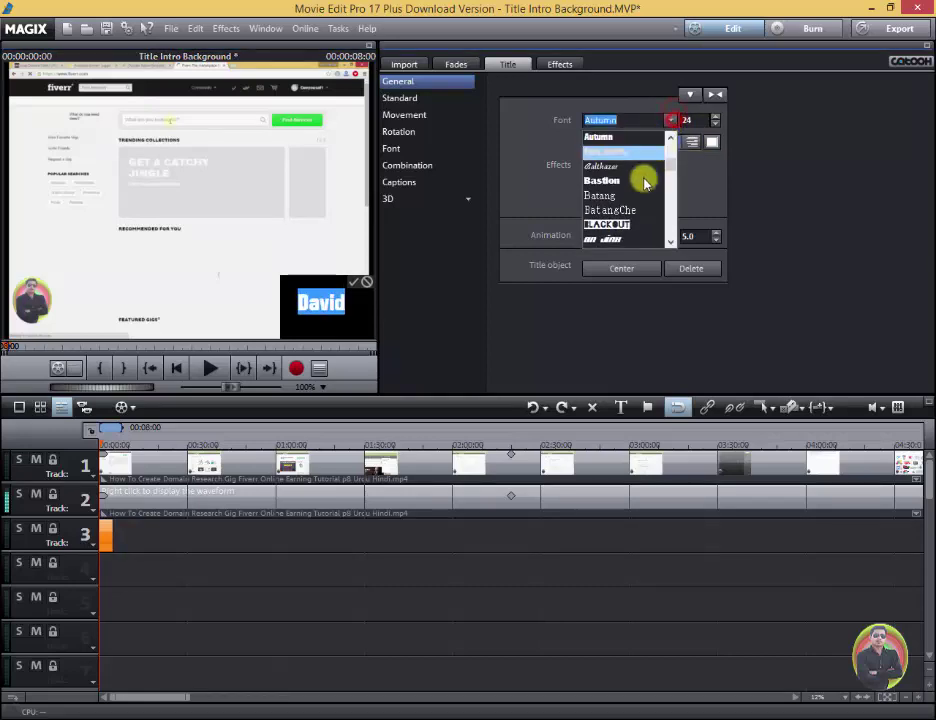
click(625, 228)
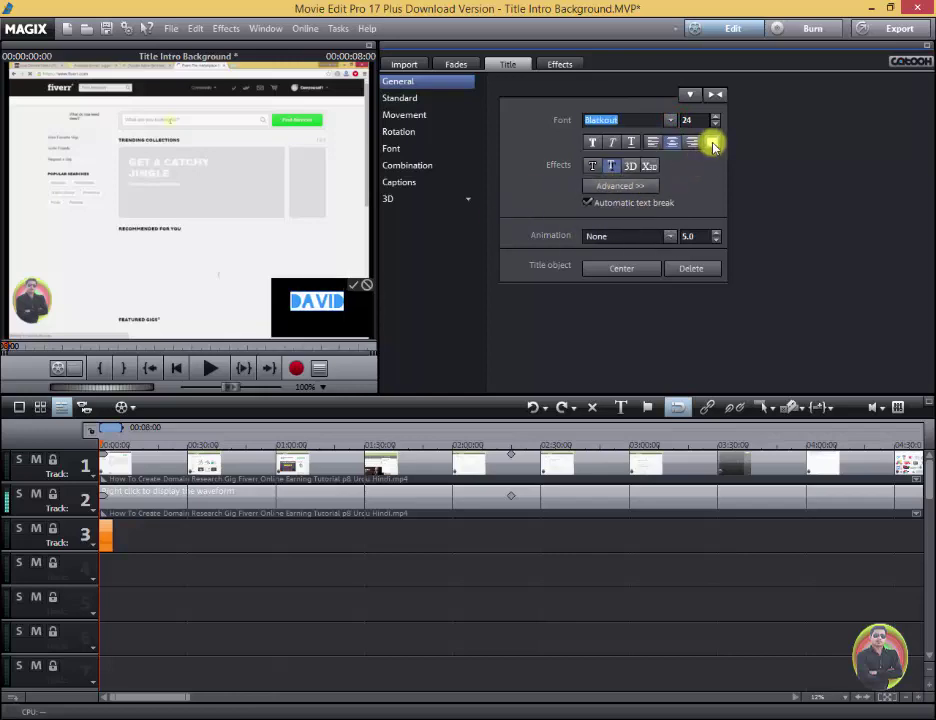
click(713, 145)
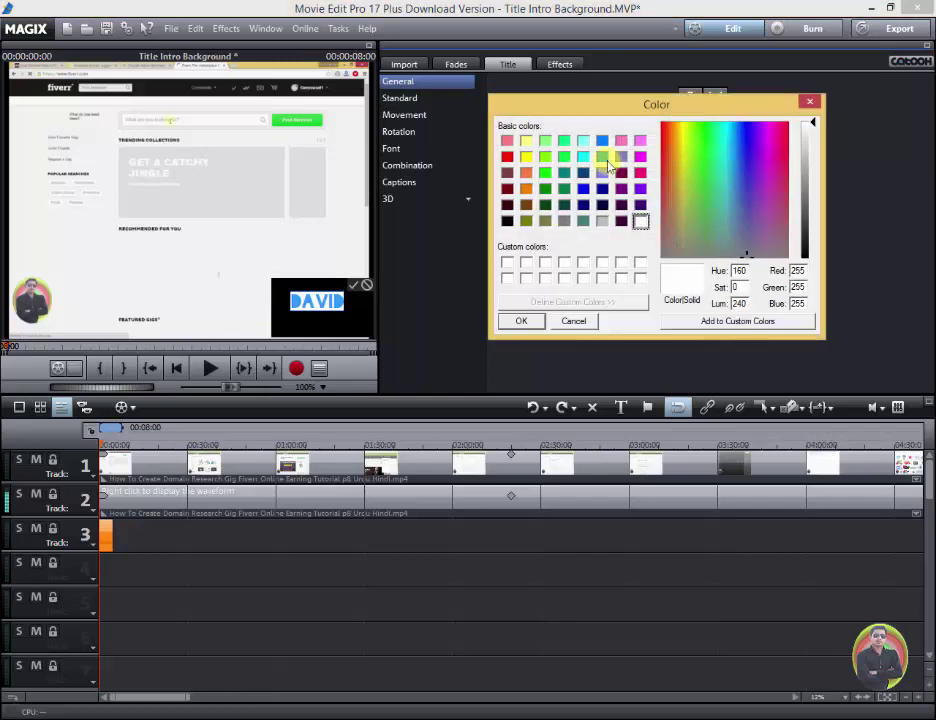
click(527, 189)
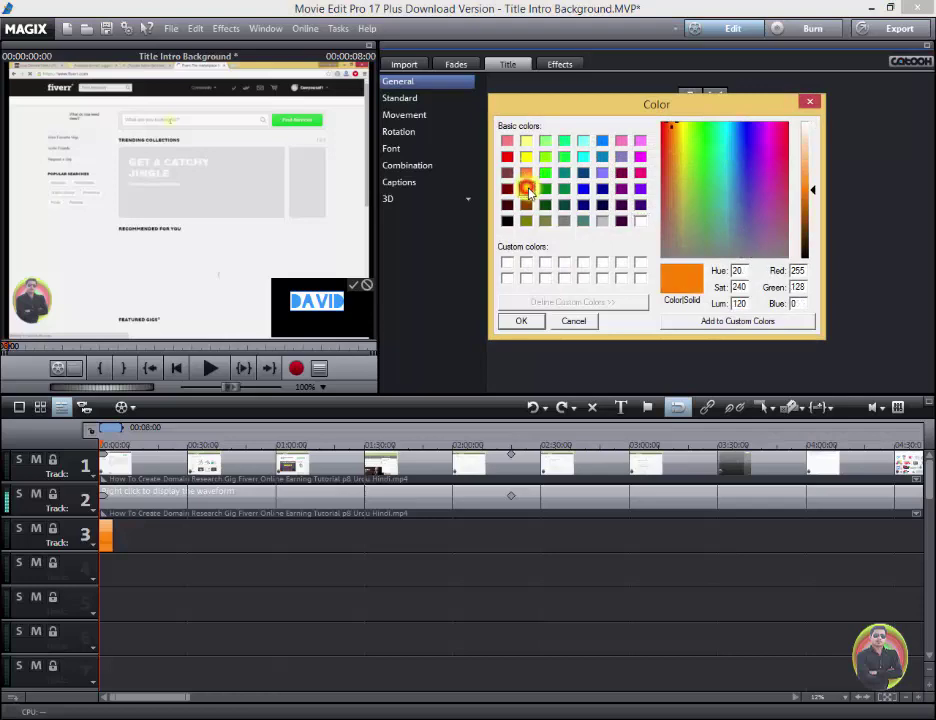
click(513, 322)
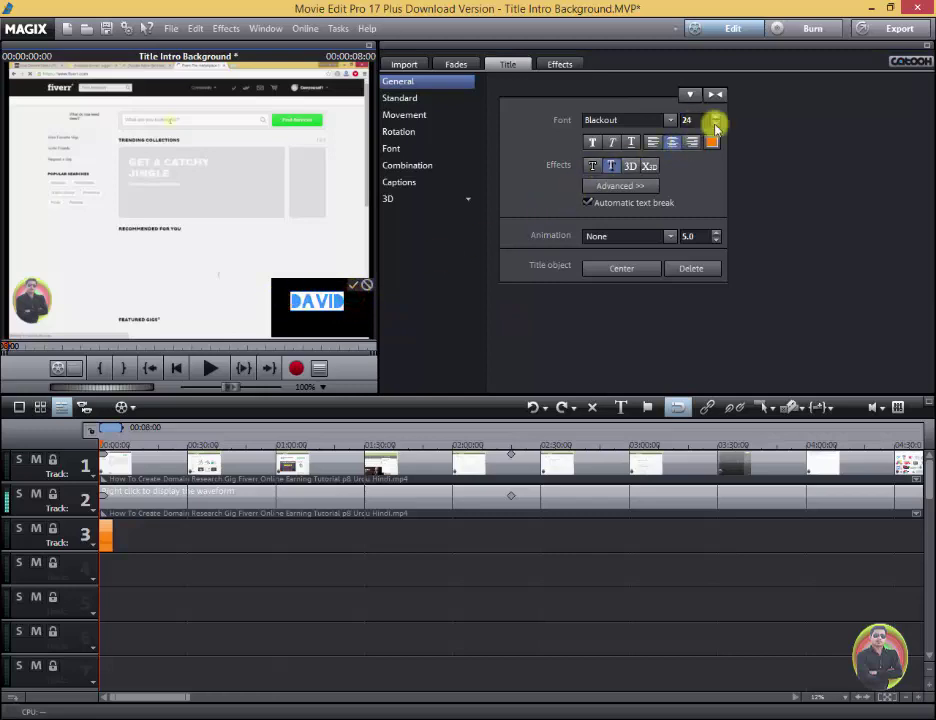
Step: Change the title font to BolsterBold and finish editing the name title
click(668, 120)
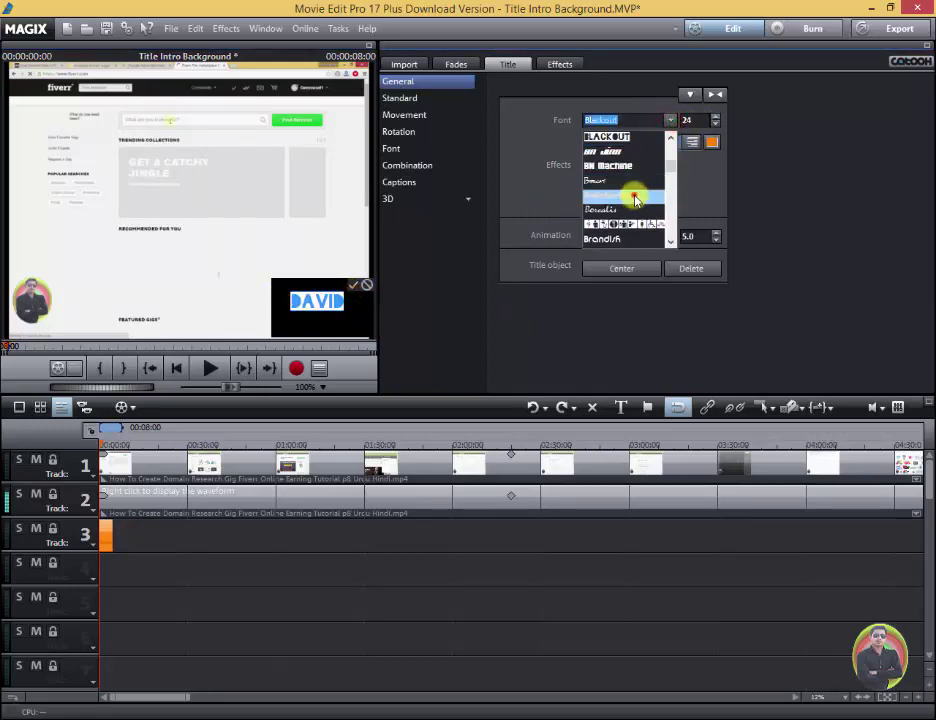
click(635, 199)
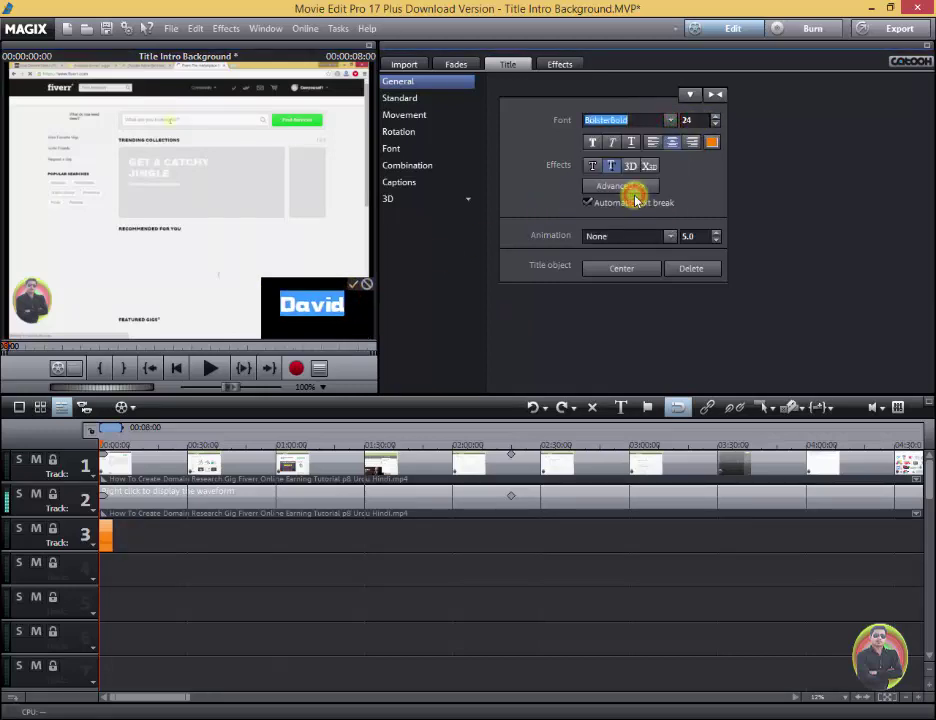
click(353, 284)
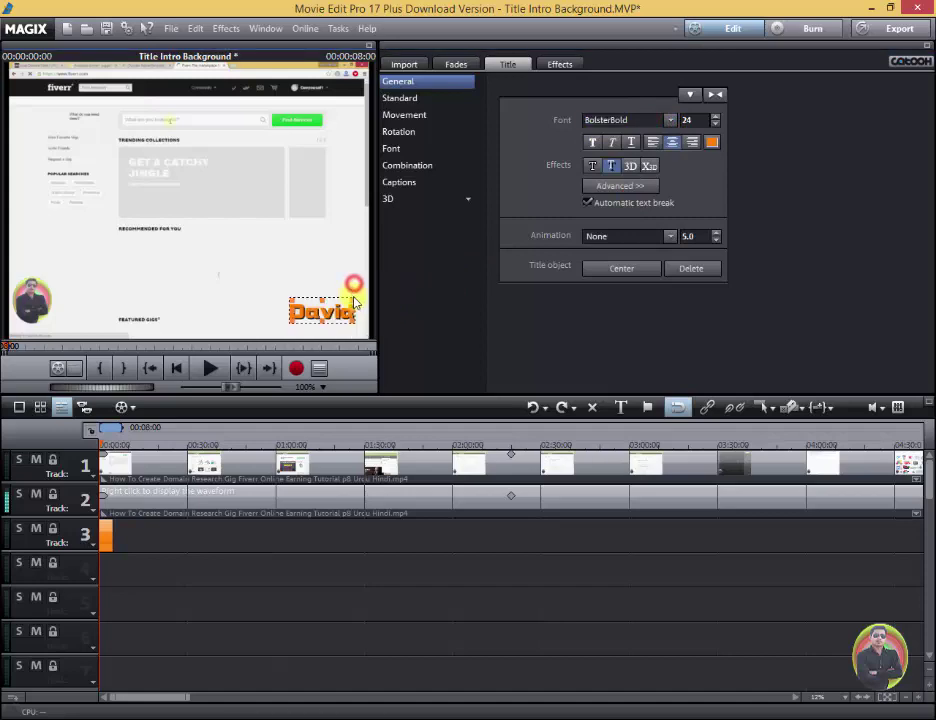
click(359, 267)
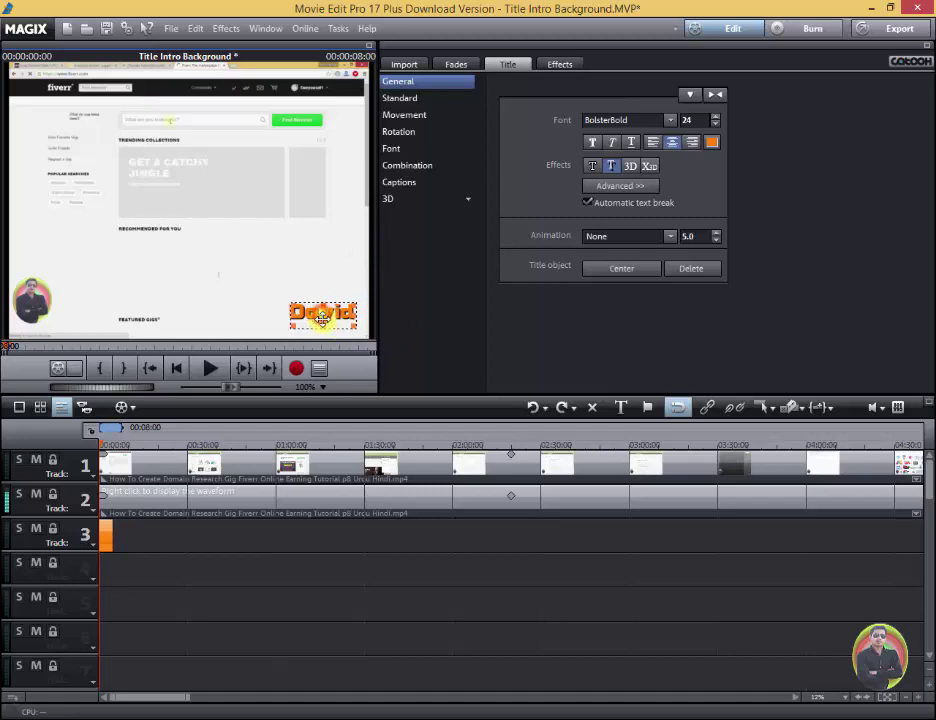
key(ctrl+z)
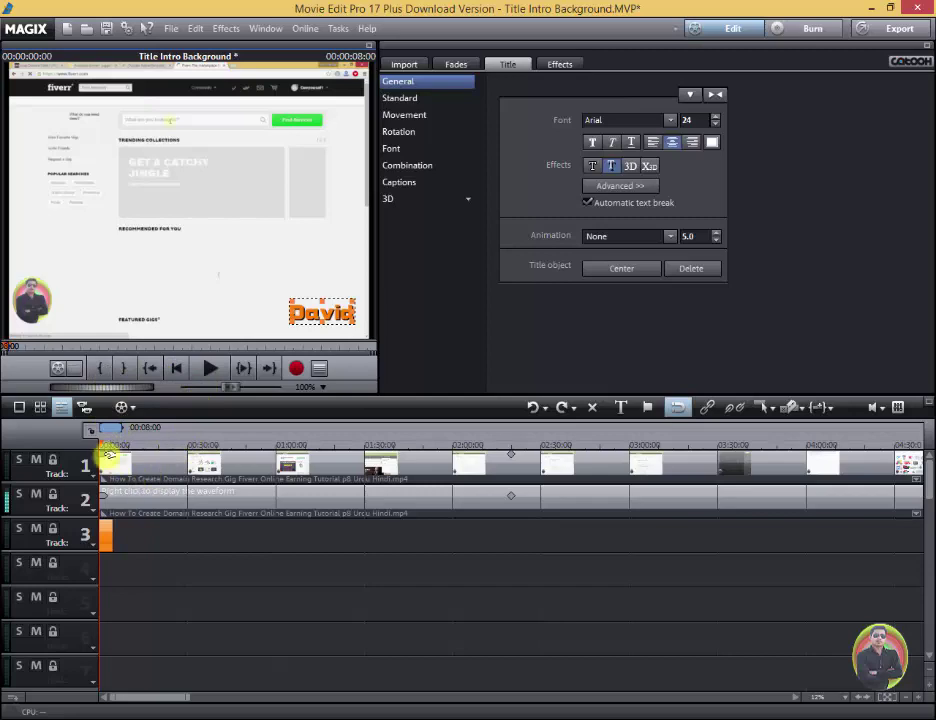
Step: Stretch the name title clip on track 3 to the end of the video
mouse_move(98, 443)
mouse_down()
mouse_move(401, 435)
mouse_move(105, 441)
mouse_up()
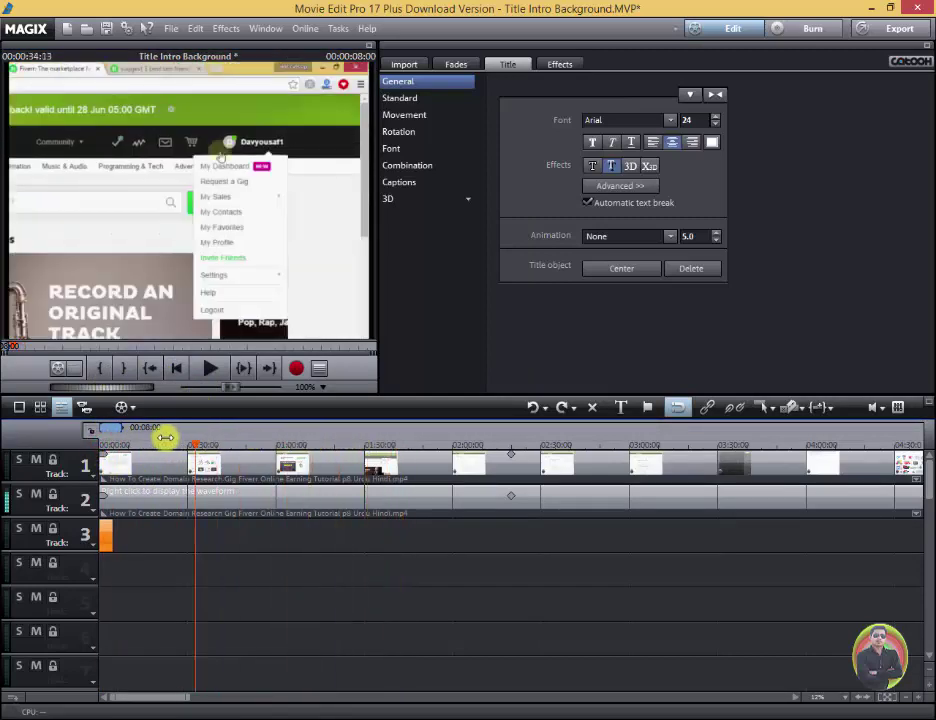
click(112, 534)
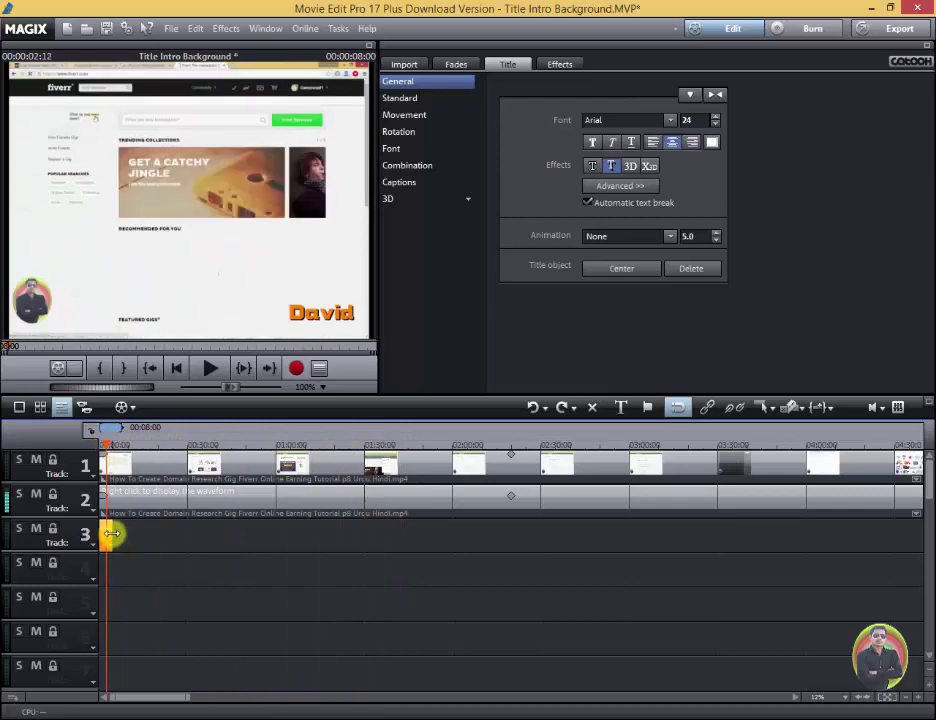
drag(112, 532, 889, 527)
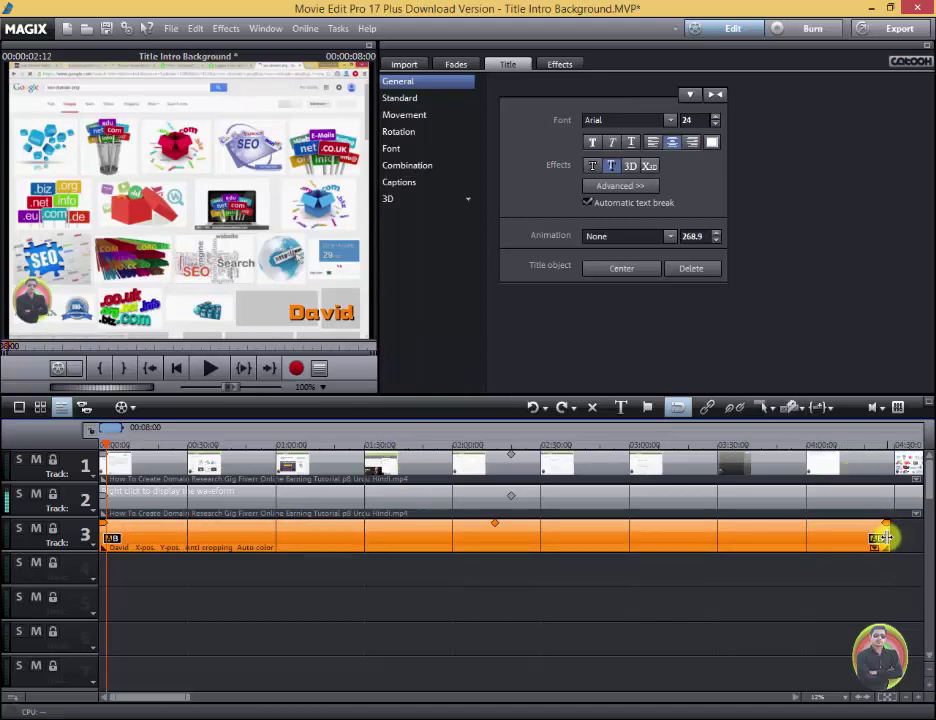
drag(885, 538, 910, 531)
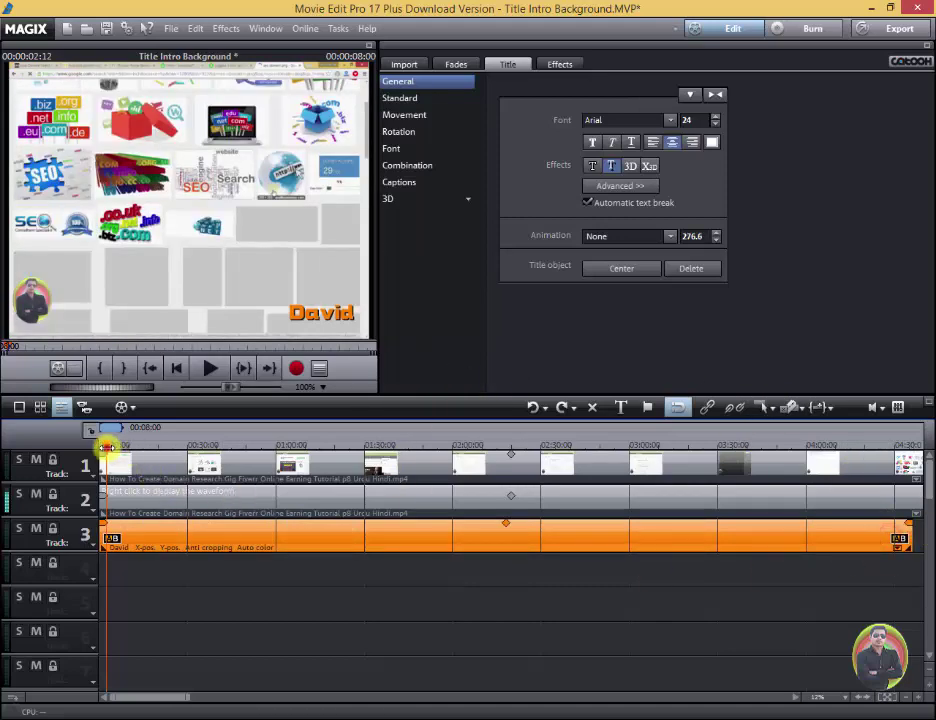
Step: Scrub to check the title later on, then shrink it slightly to size 23 in the preview
mouse_move(107, 447)
mouse_down()
mouse_move(561, 457)
mouse_move(463, 447)
mouse_up()
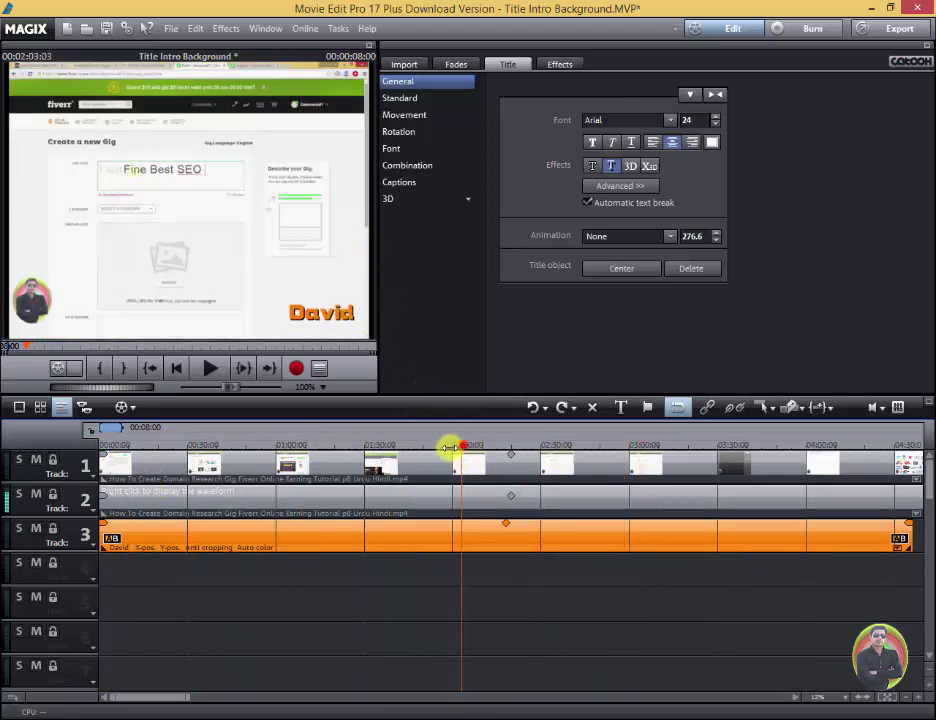
drag(468, 446, 186, 447)
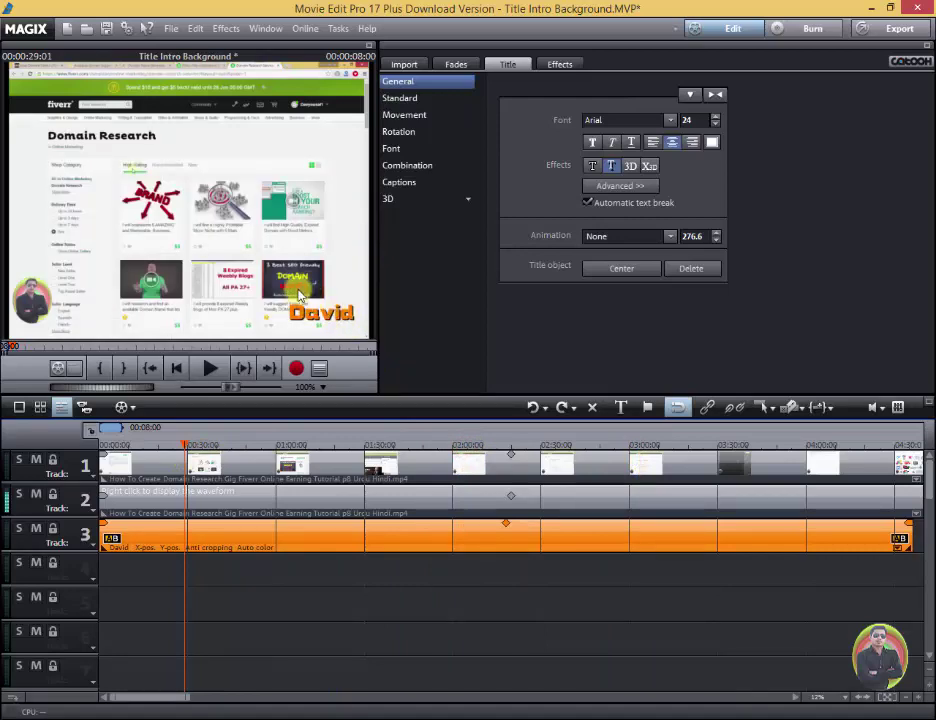
click(295, 301)
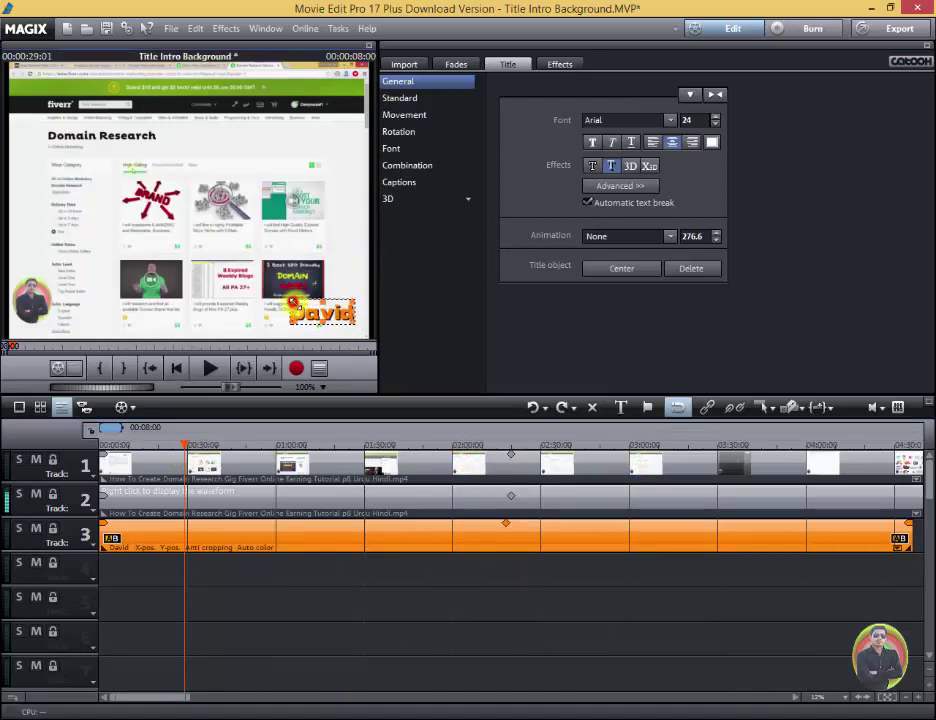
drag(293, 301, 331, 314)
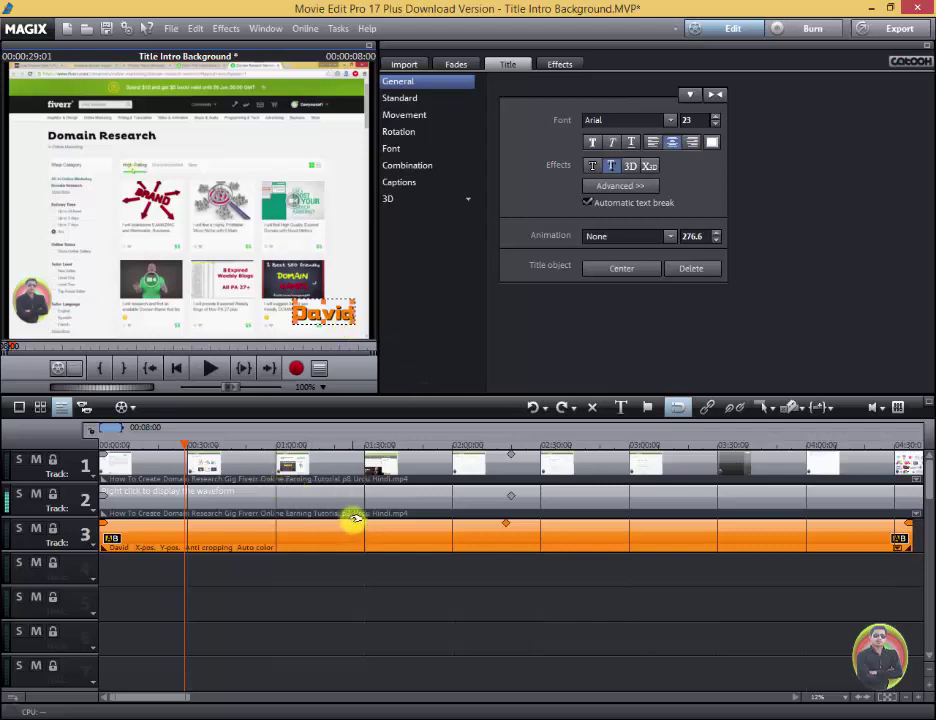
Step: Reselect the title clip on track 3 and lower its opacity
click(395, 528)
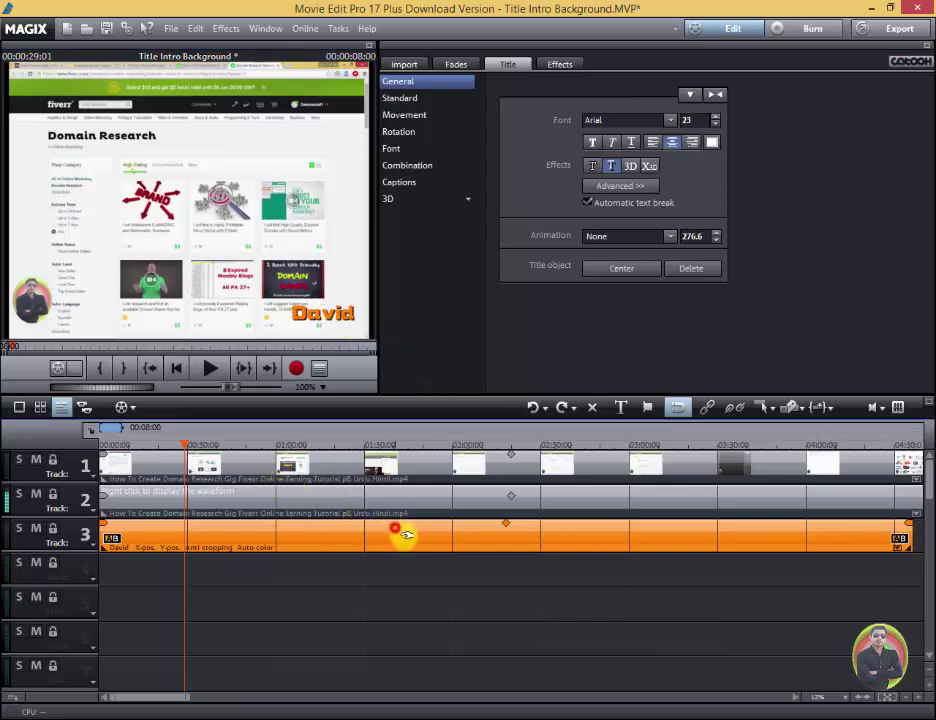
click(446, 501)
click(450, 530)
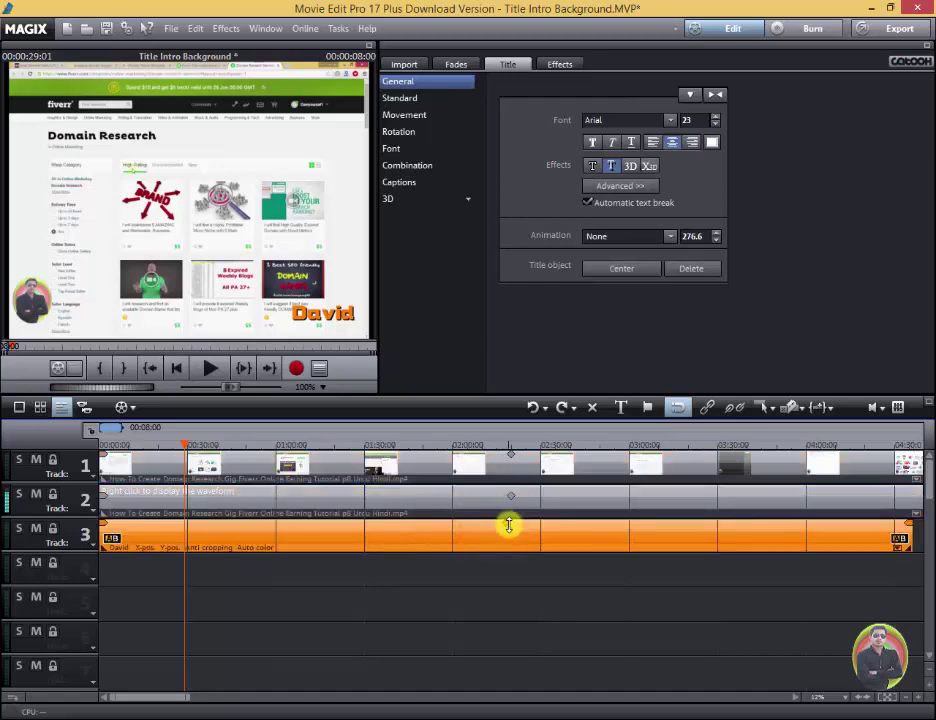
drag(506, 521, 506, 540)
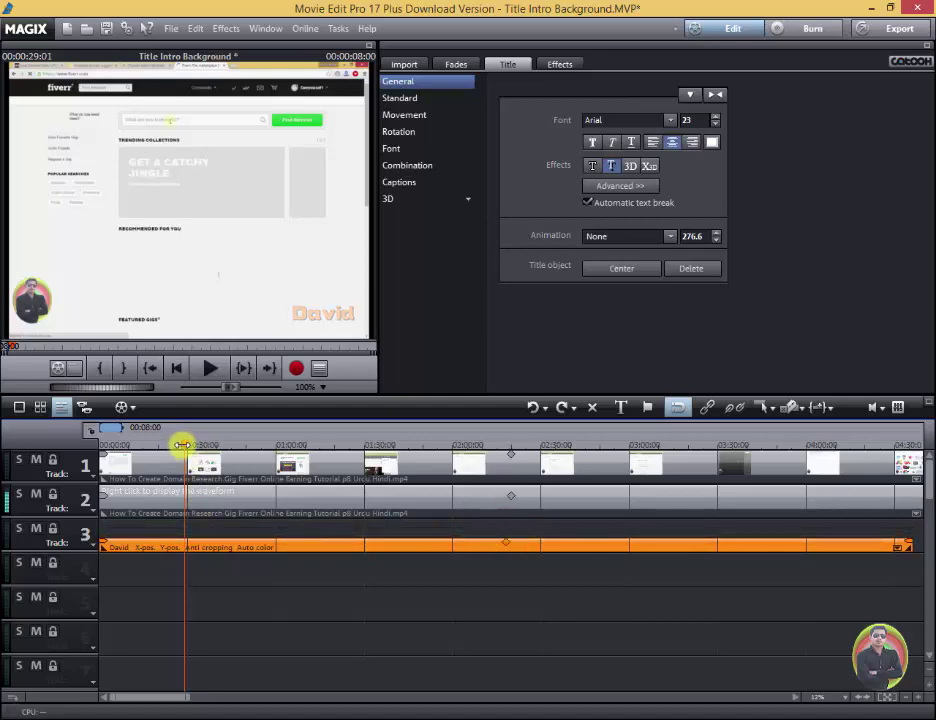
Step: Check the faded title and add a keyframe, then delete the name title clip and open the Import browser
mouse_move(183, 444)
mouse_down()
mouse_move(722, 454)
mouse_move(185, 450)
mouse_up()
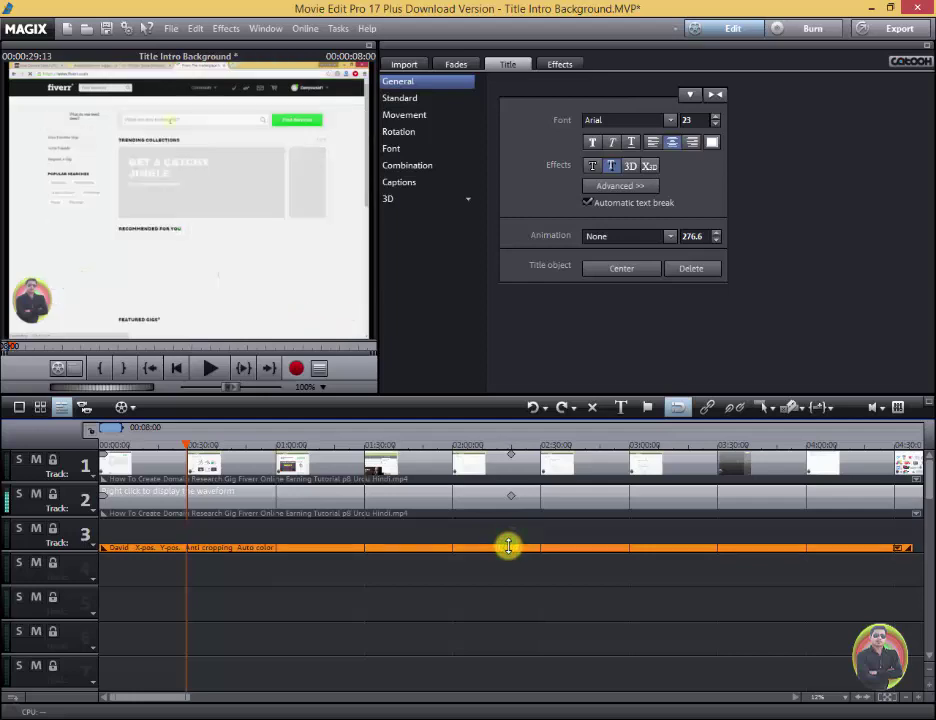
click(507, 542)
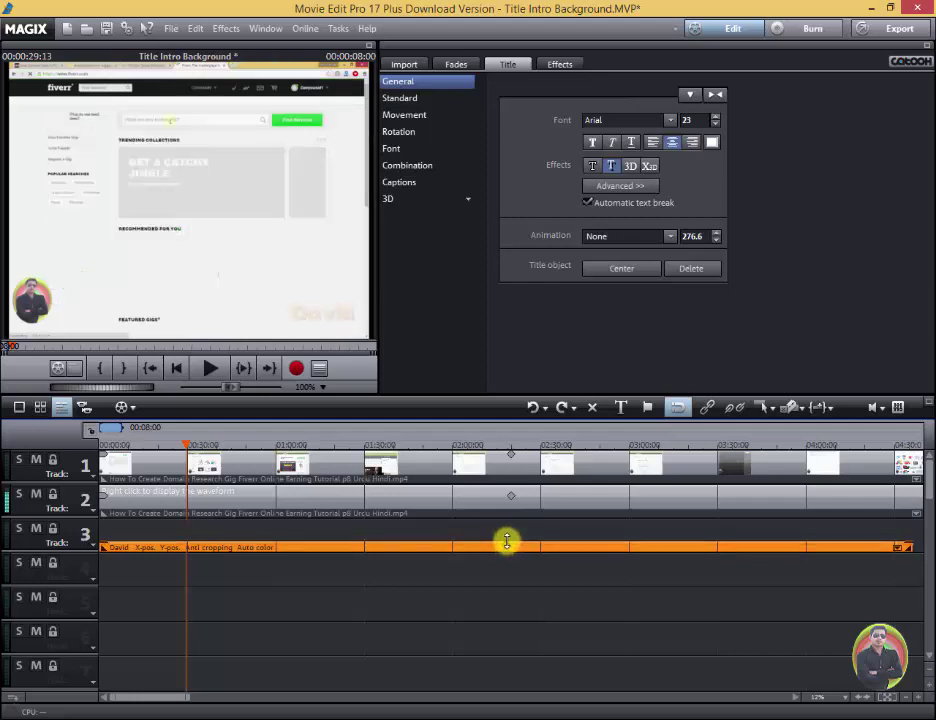
mouse_move(186, 444)
mouse_down()
mouse_move(697, 472)
mouse_move(237, 464)
mouse_up()
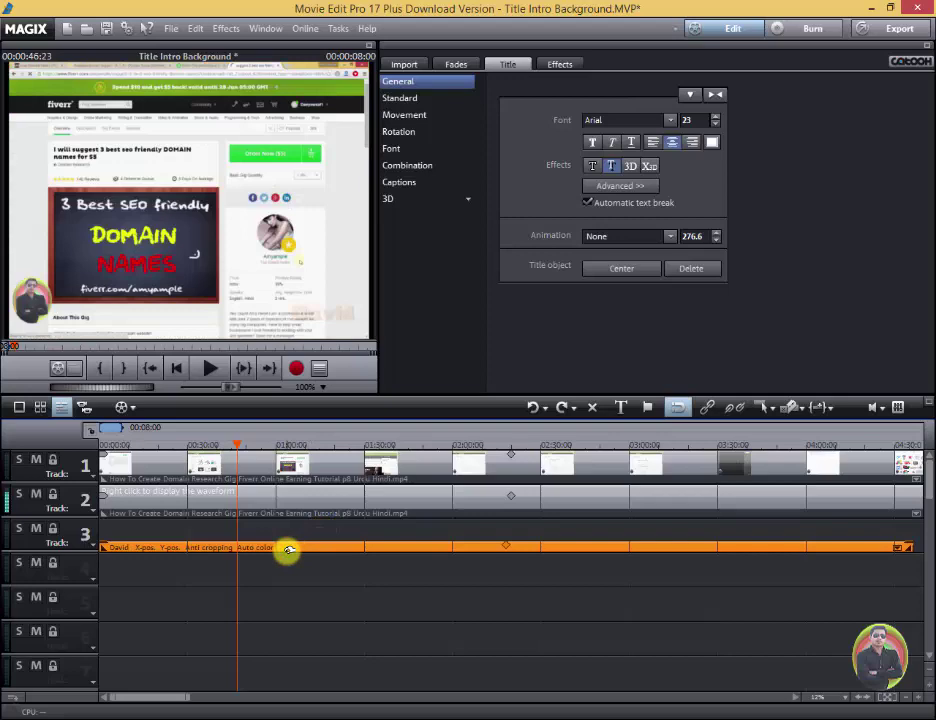
key(Delete)
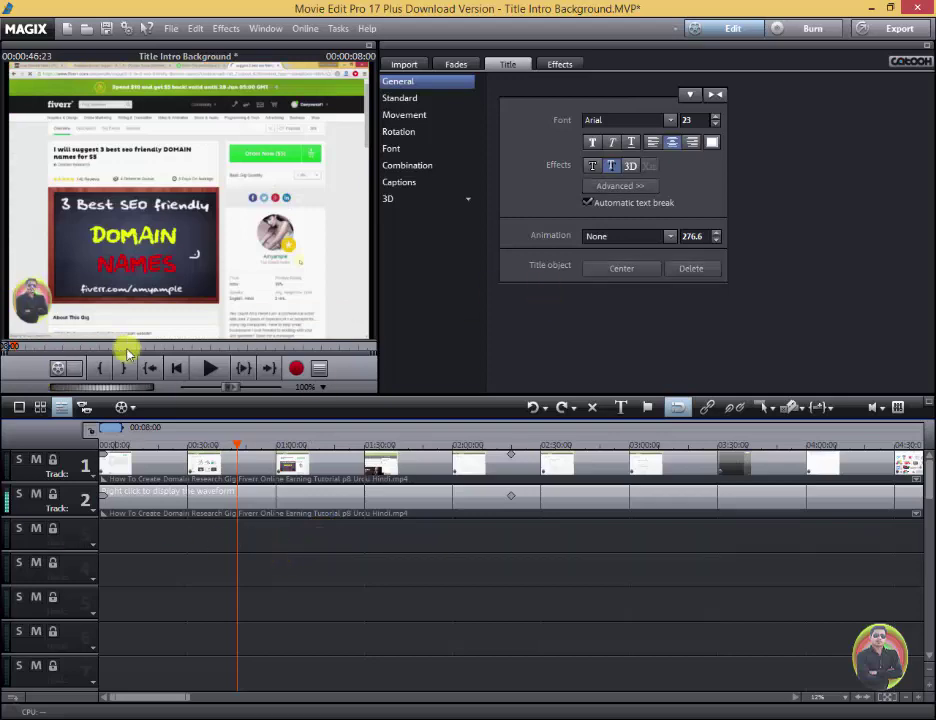
click(408, 67)
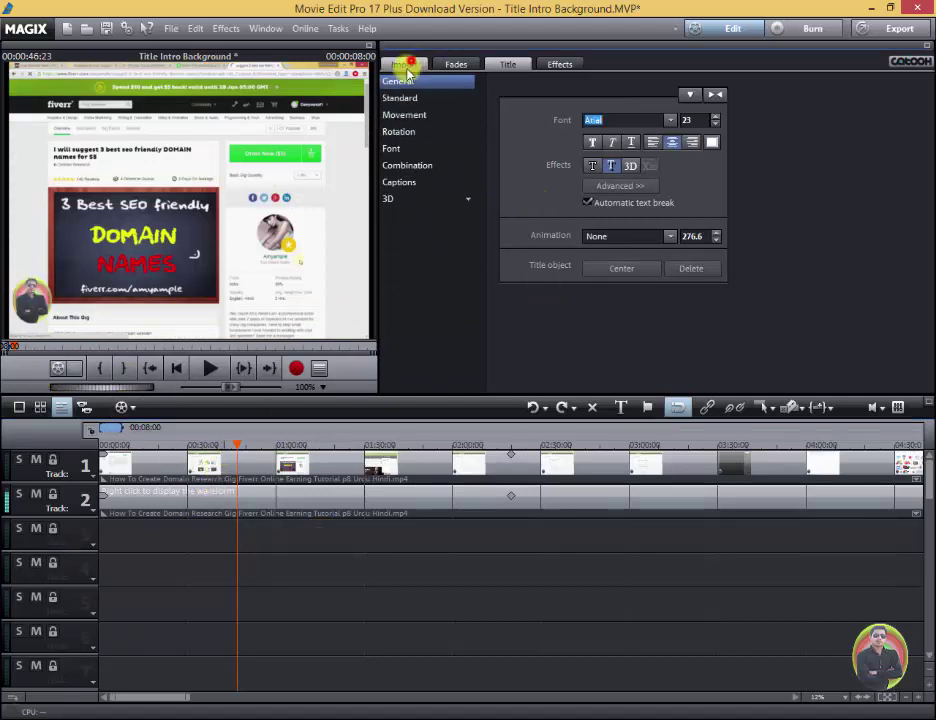
Step: Browse to H:\Personal\Docu\My Pics and preview 3.png
click(398, 103)
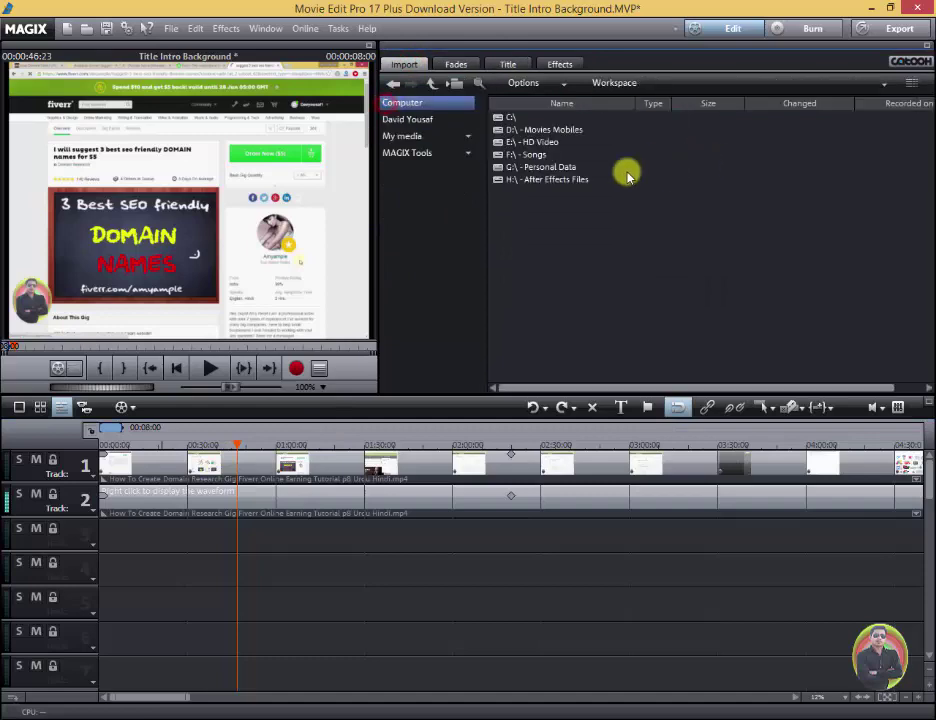
double_click(547, 167)
click(396, 83)
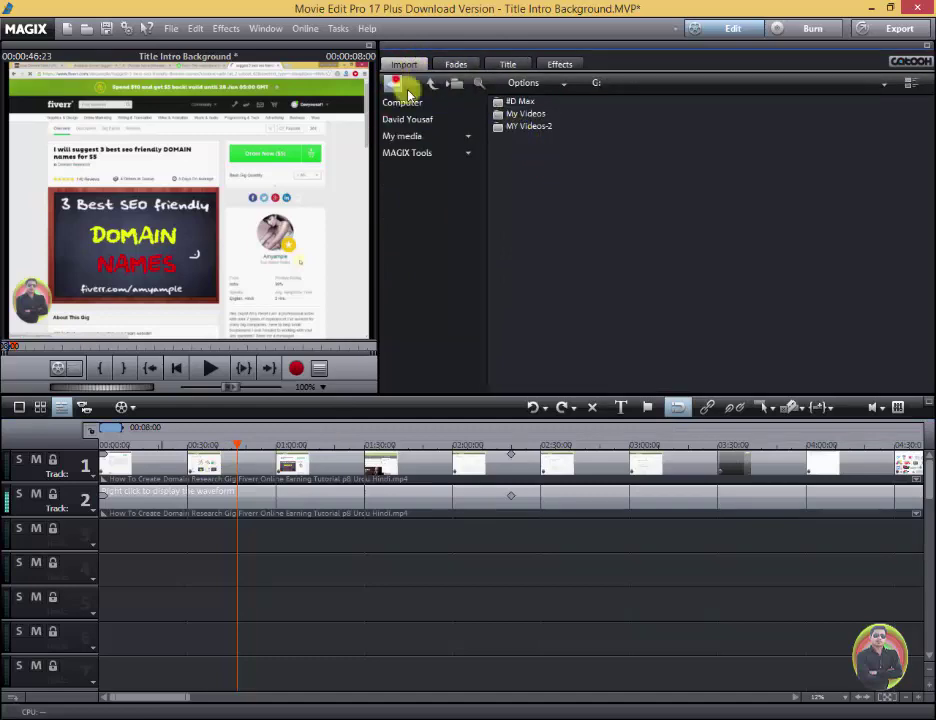
click(557, 180)
double_click(557, 180)
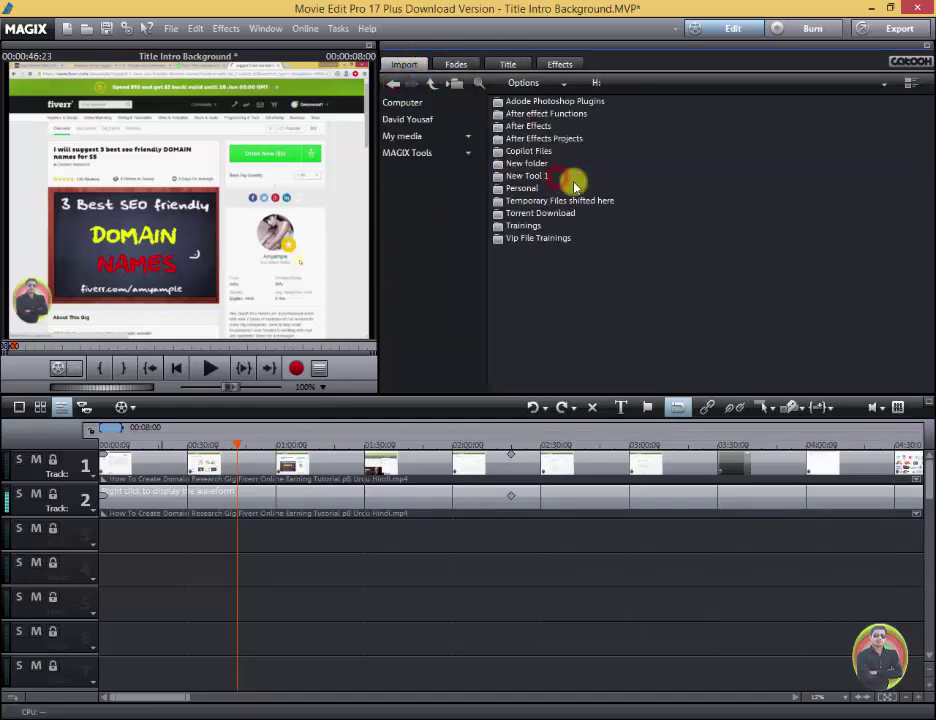
double_click(529, 189)
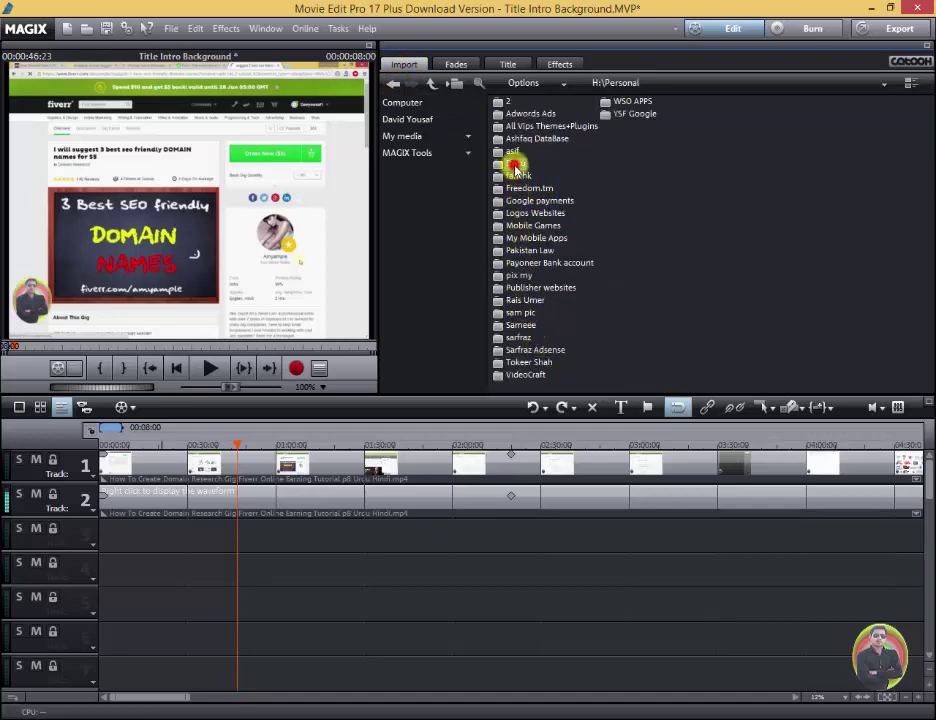
double_click(515, 164)
double_click(522, 166)
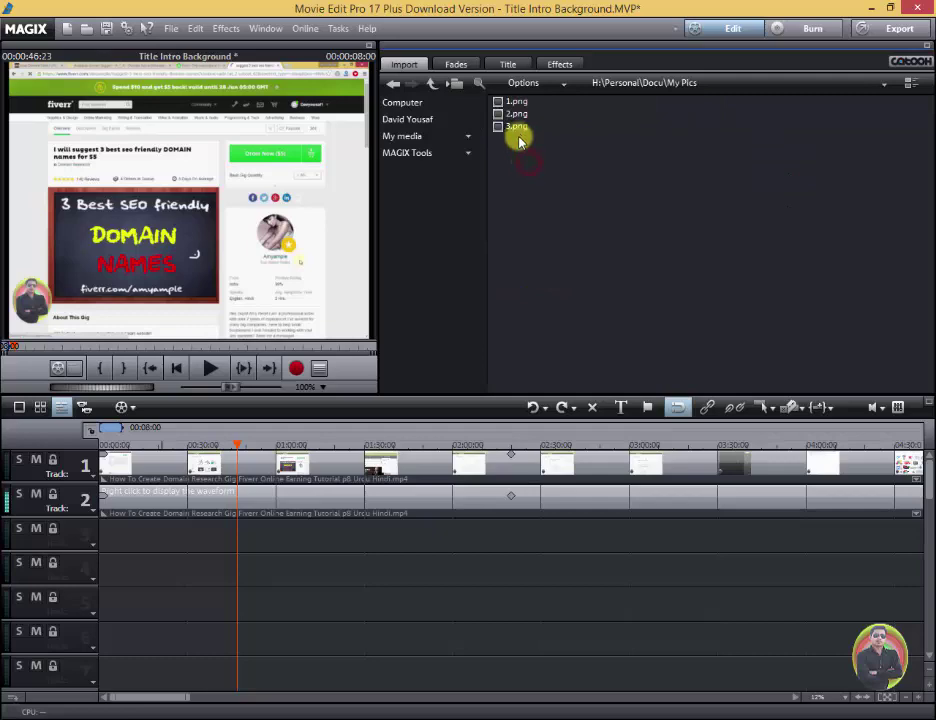
click(517, 127)
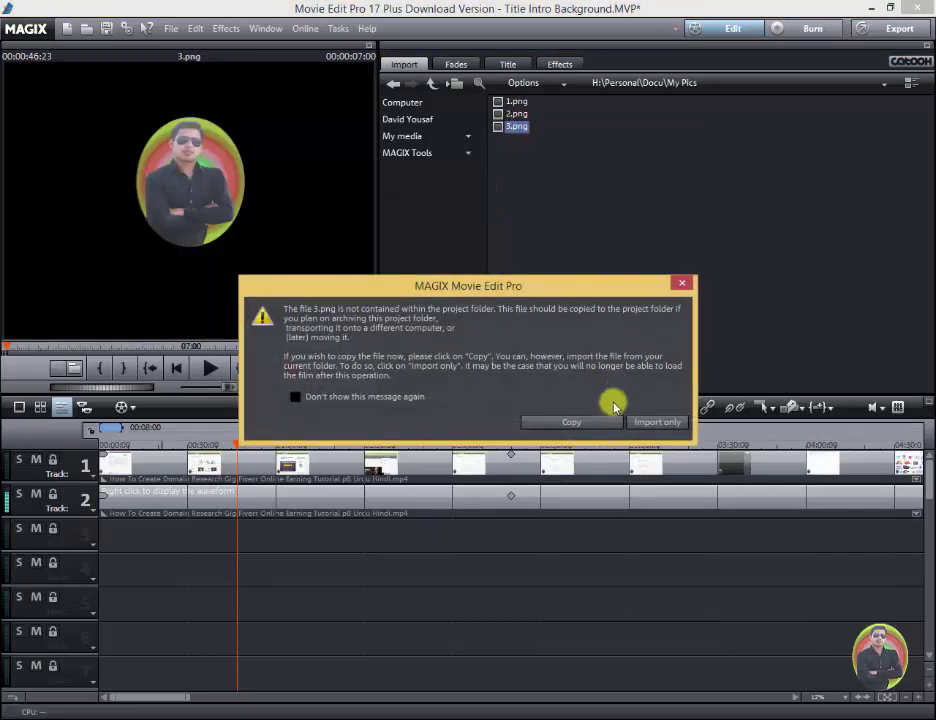
Step: Place 3.png at the start of track 3 using Import only
click(653, 424)
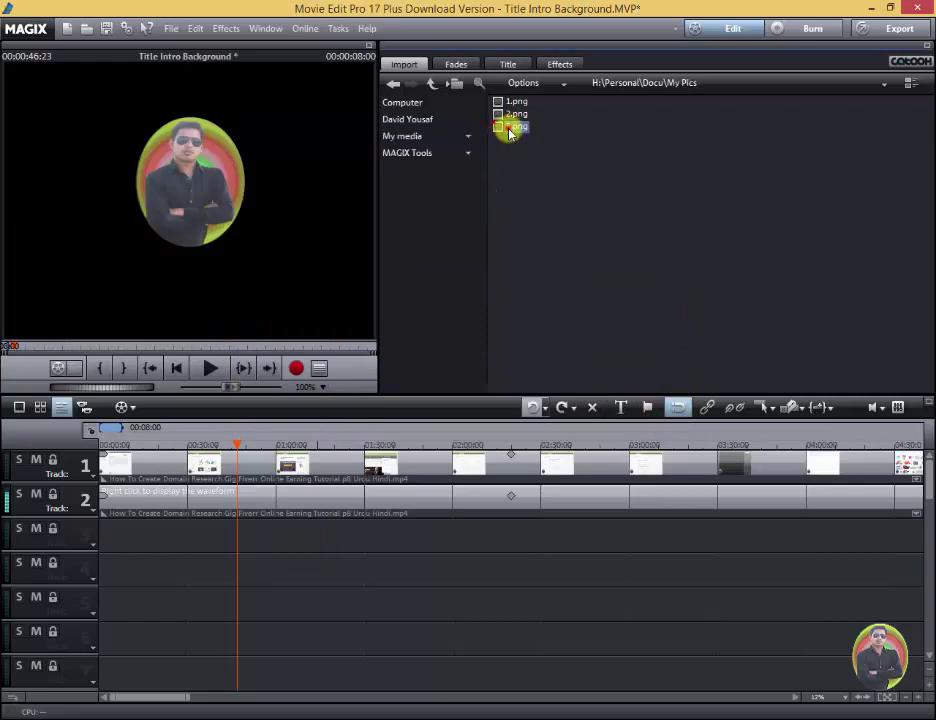
mouse_move(510, 127)
mouse_down()
mouse_move(292, 523)
mouse_move(104, 539)
mouse_up()
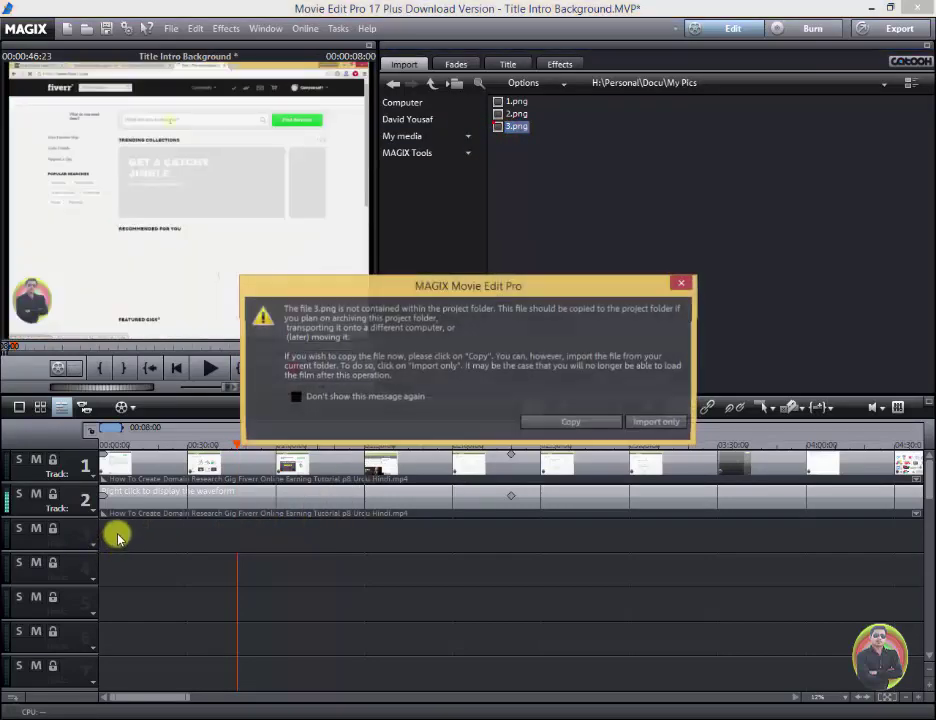
click(651, 420)
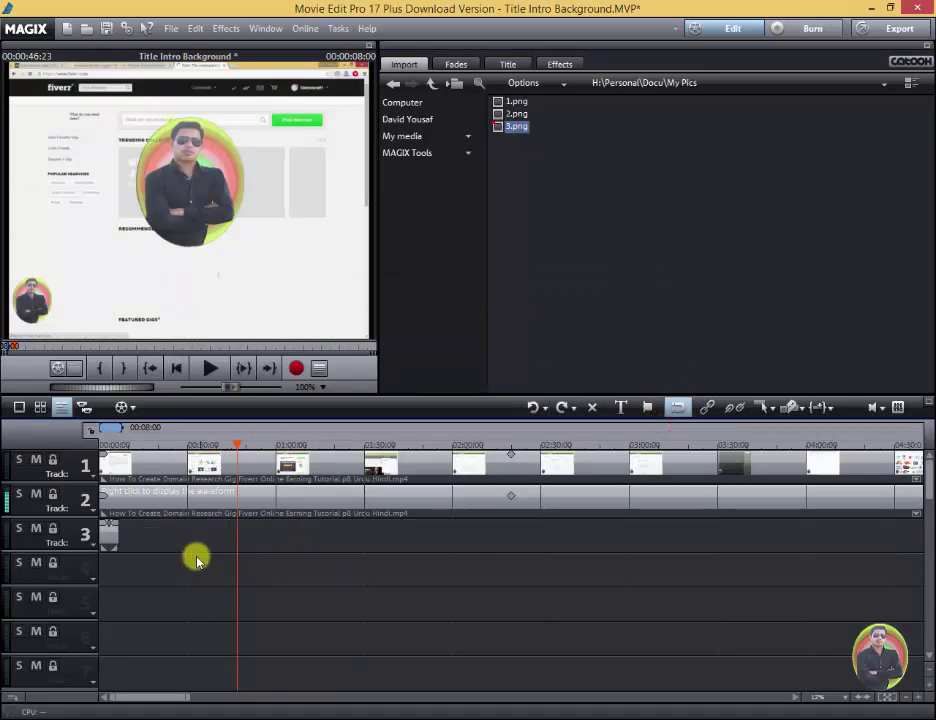
Step: Play the tutorial video briefly in the preview, then stop playback
click(378, 714)
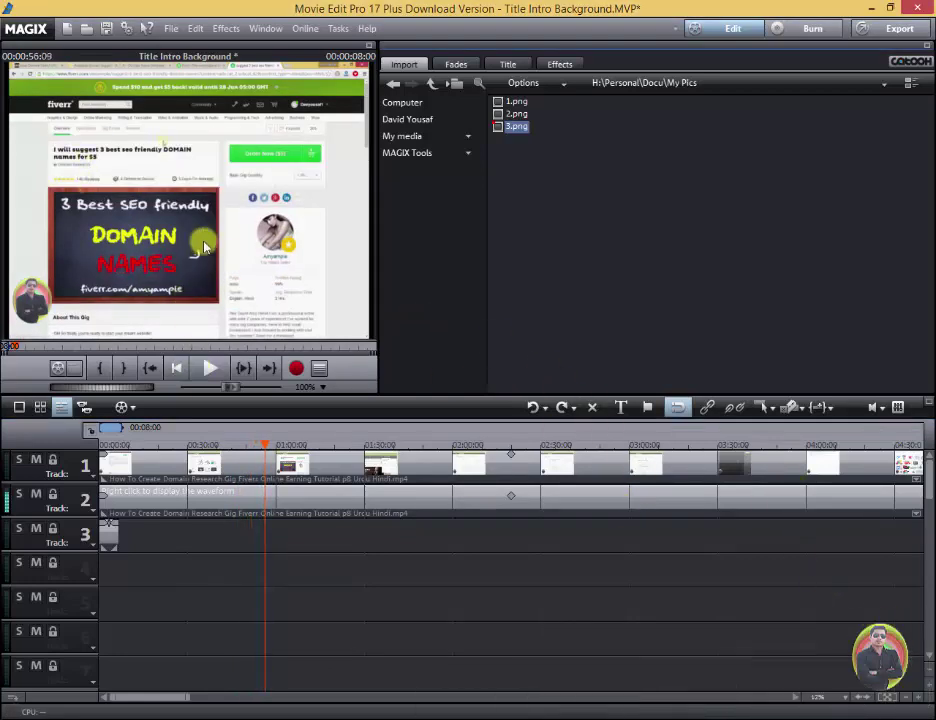
click(215, 369)
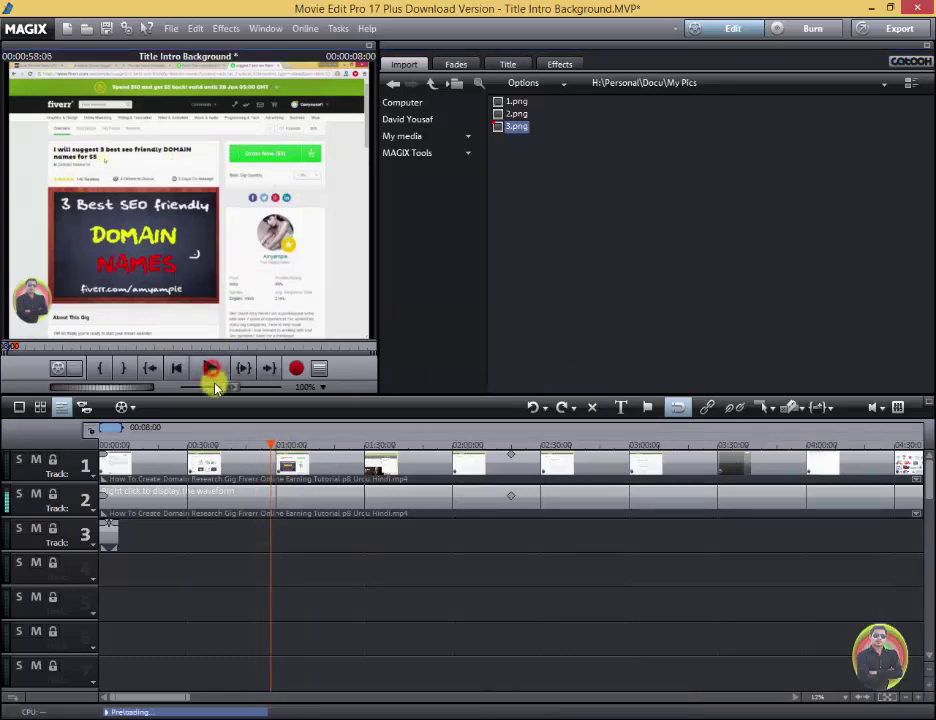
click(215, 372)
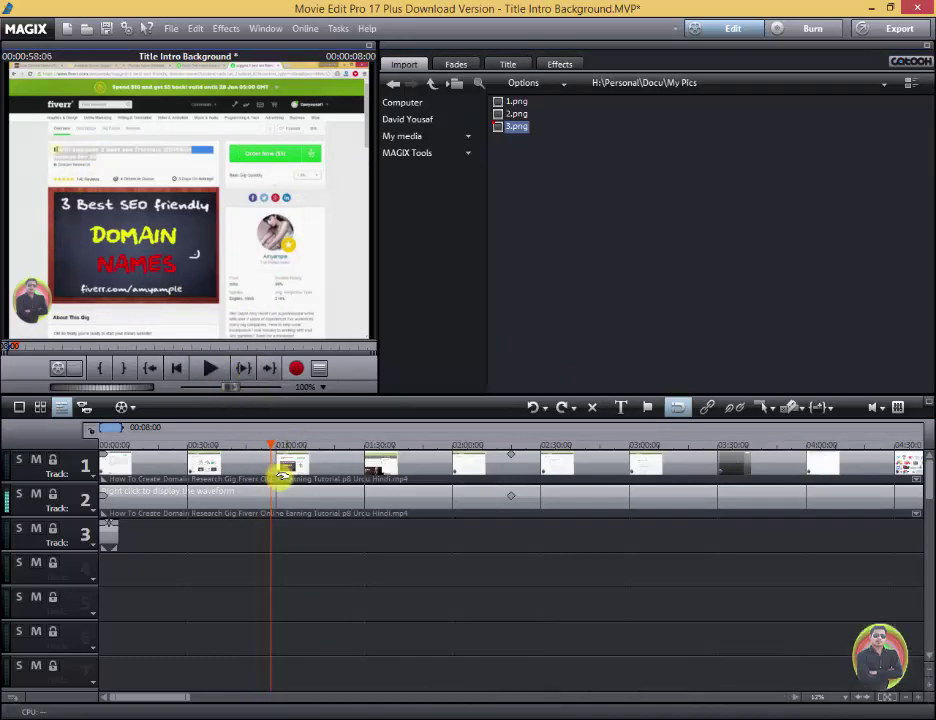
Step: Reset the playhead to the project start, then move it to 00:00:03:12
click(109, 533)
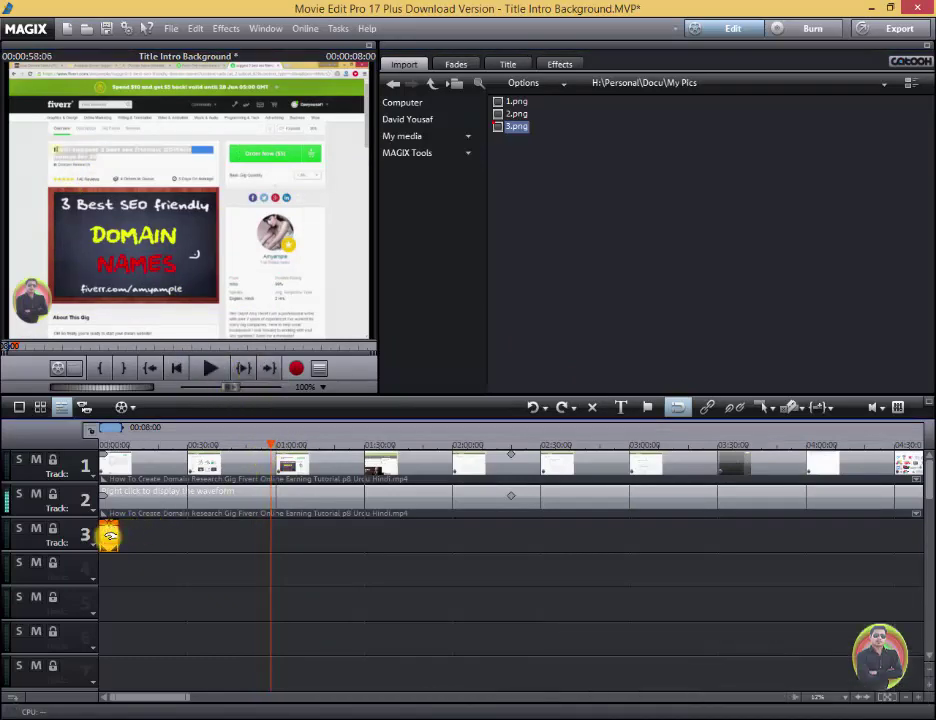
click(97, 461)
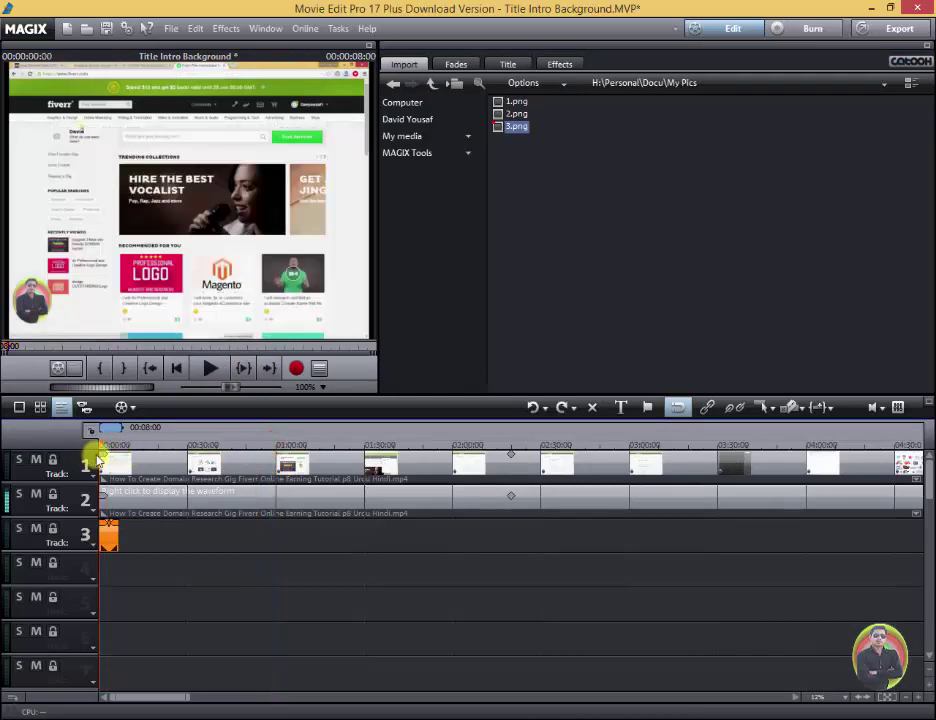
drag(101, 443, 108, 446)
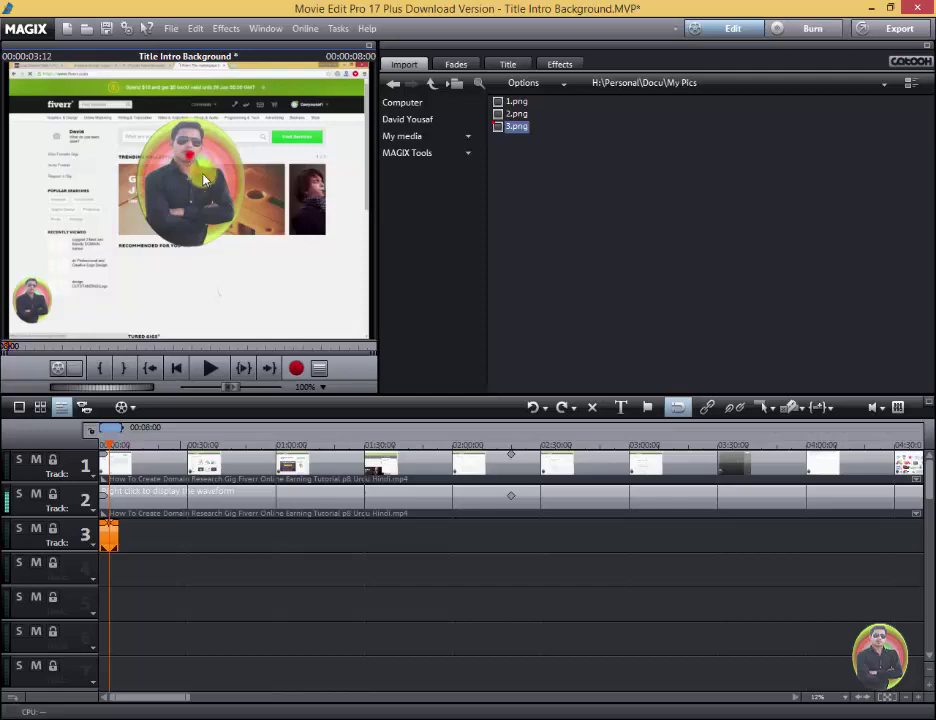
Step: Apply red-eye correction to the 3.png clip and stretch it to 201 seconds on track 3
double_click(108, 535)
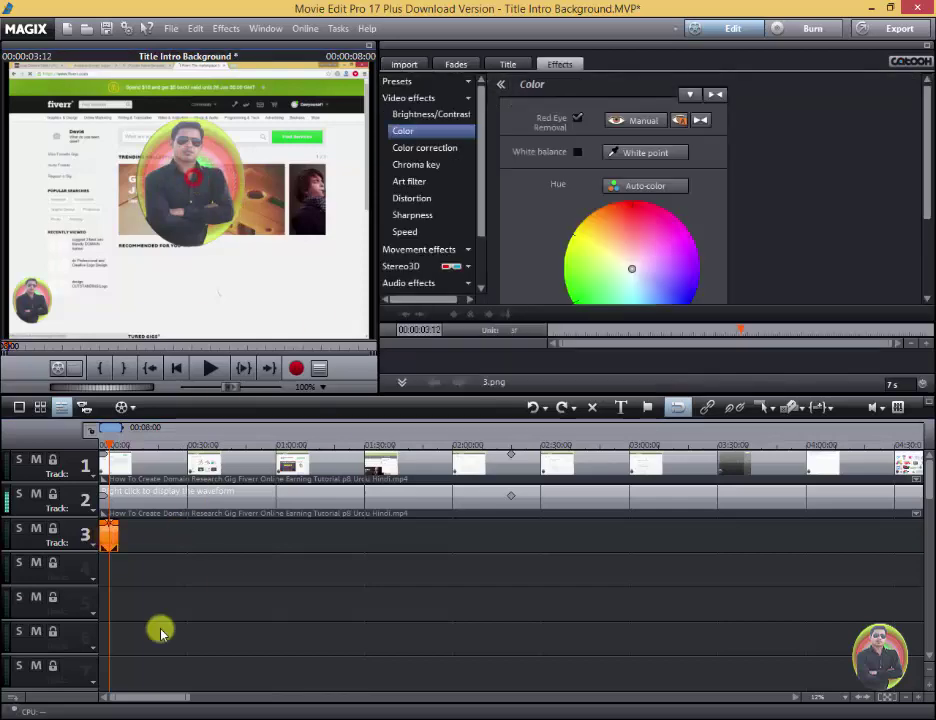
click(101, 534)
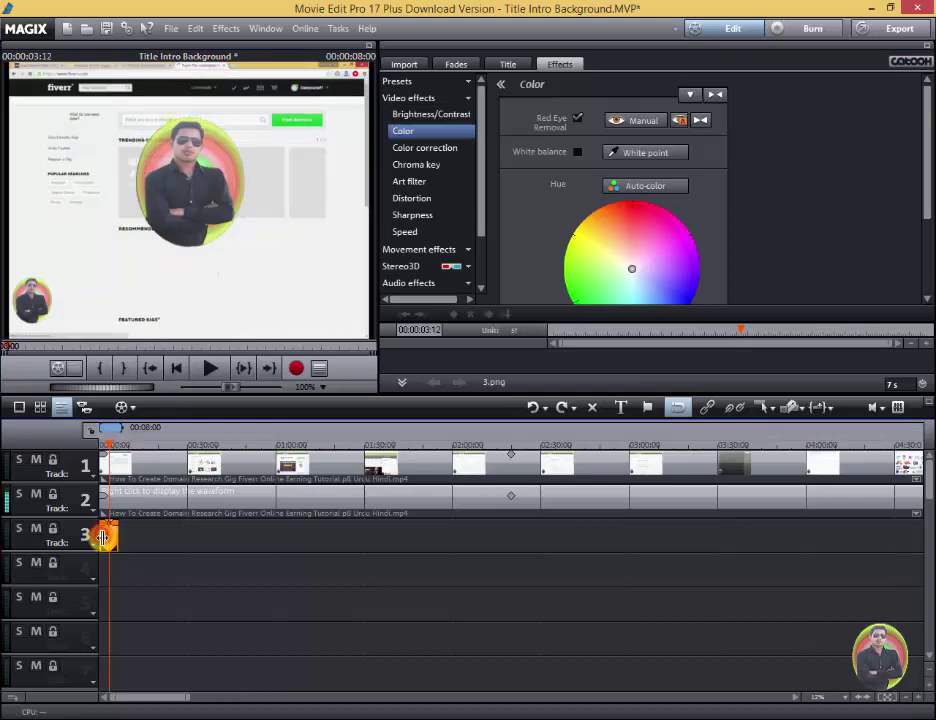
drag(116, 540, 689, 562)
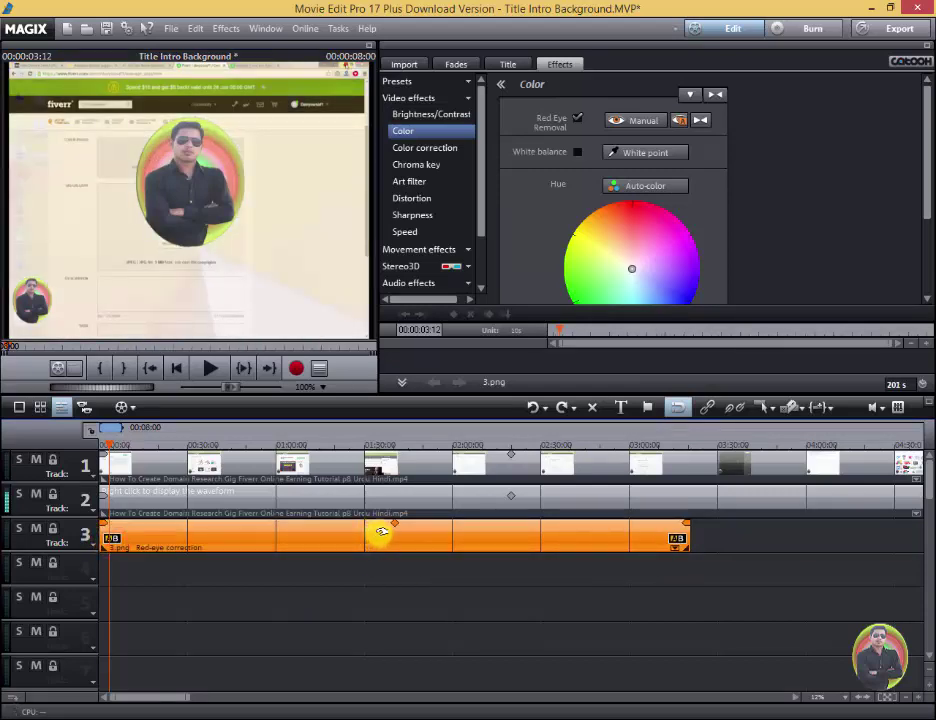
click(392, 525)
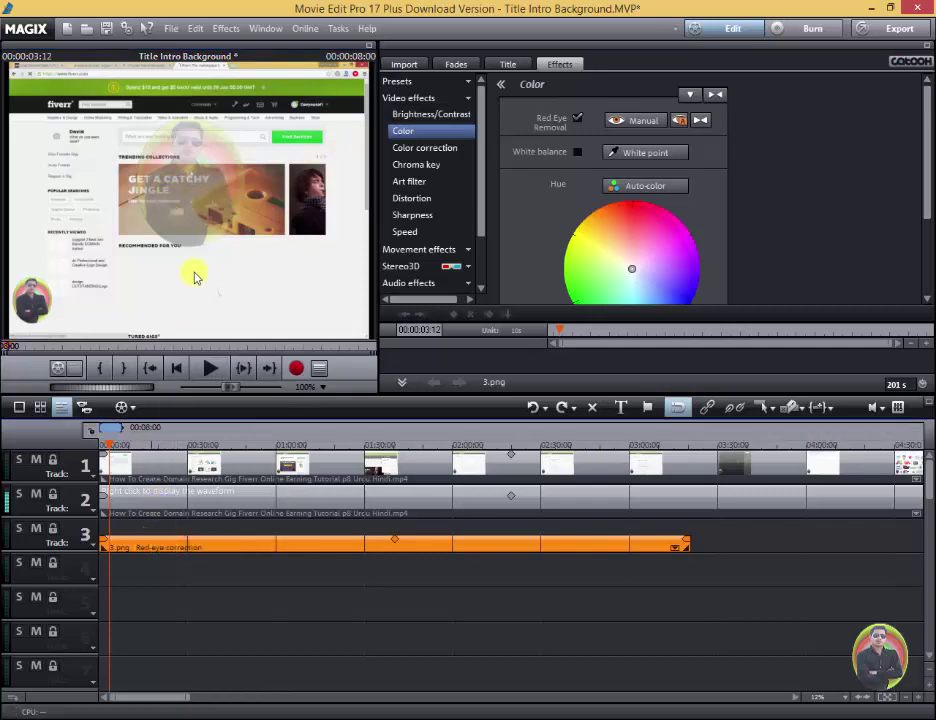
click(180, 185)
Step: Show 3.png's Size/Position movement settings: position 193/0, size 334×576
click(238, 545)
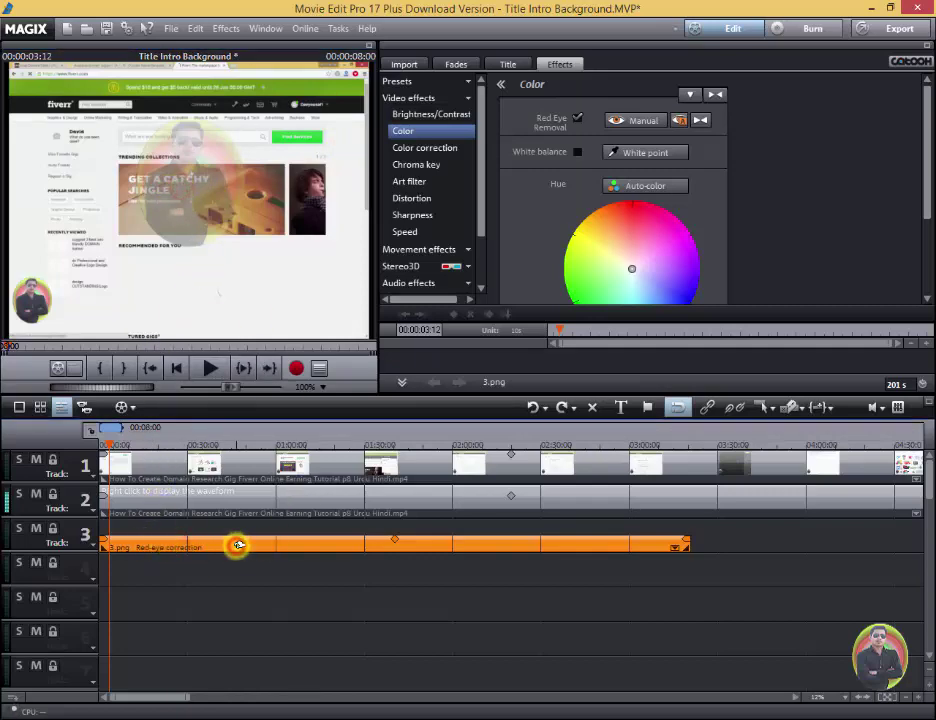
click(88, 401)
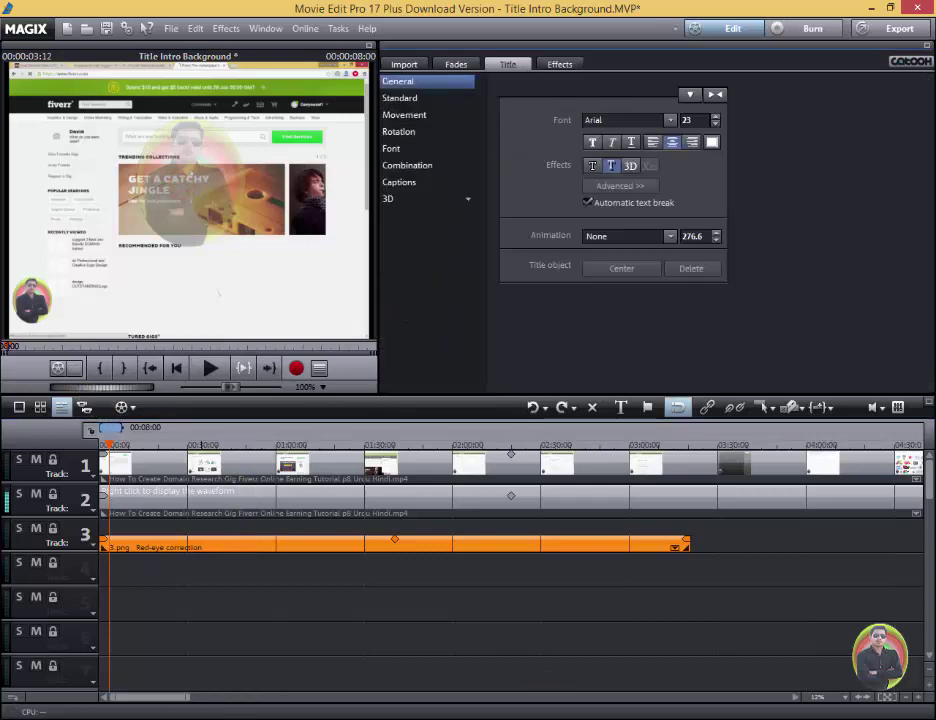
click(395, 164)
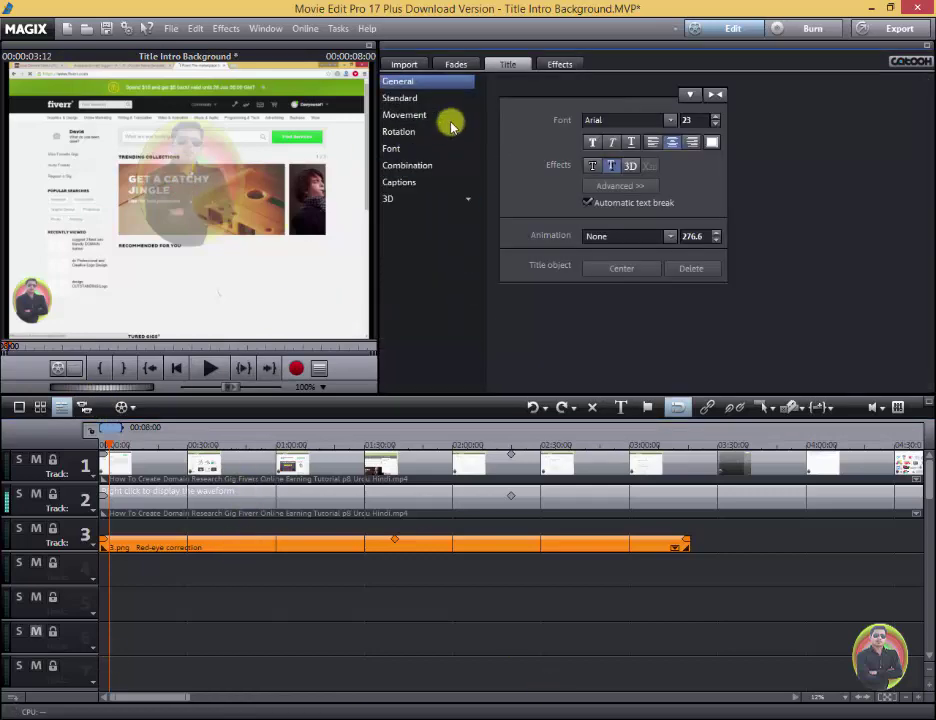
click(560, 66)
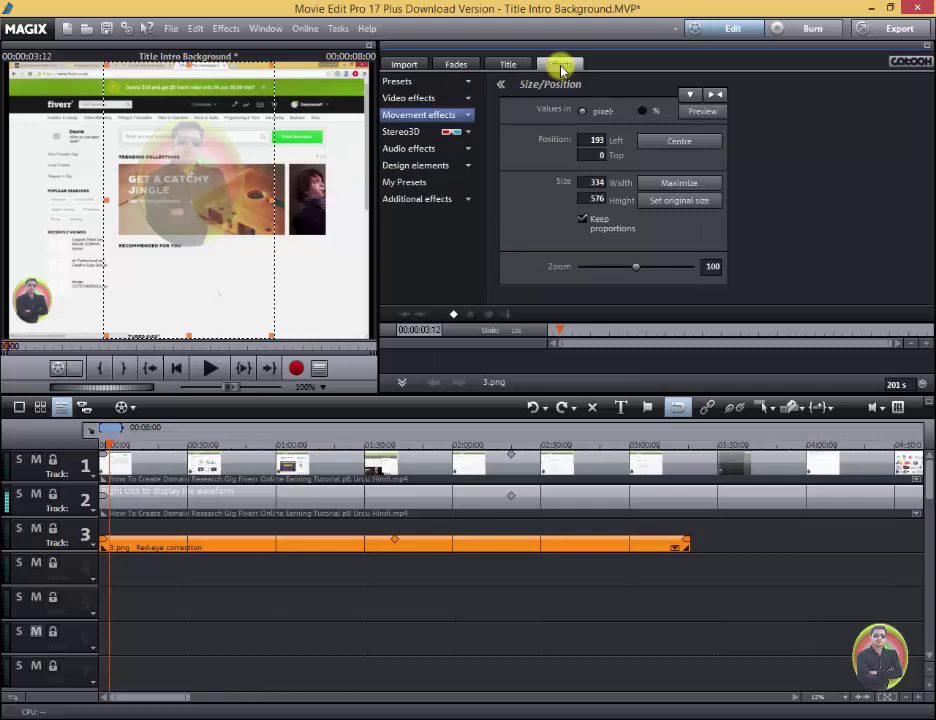
click(465, 168)
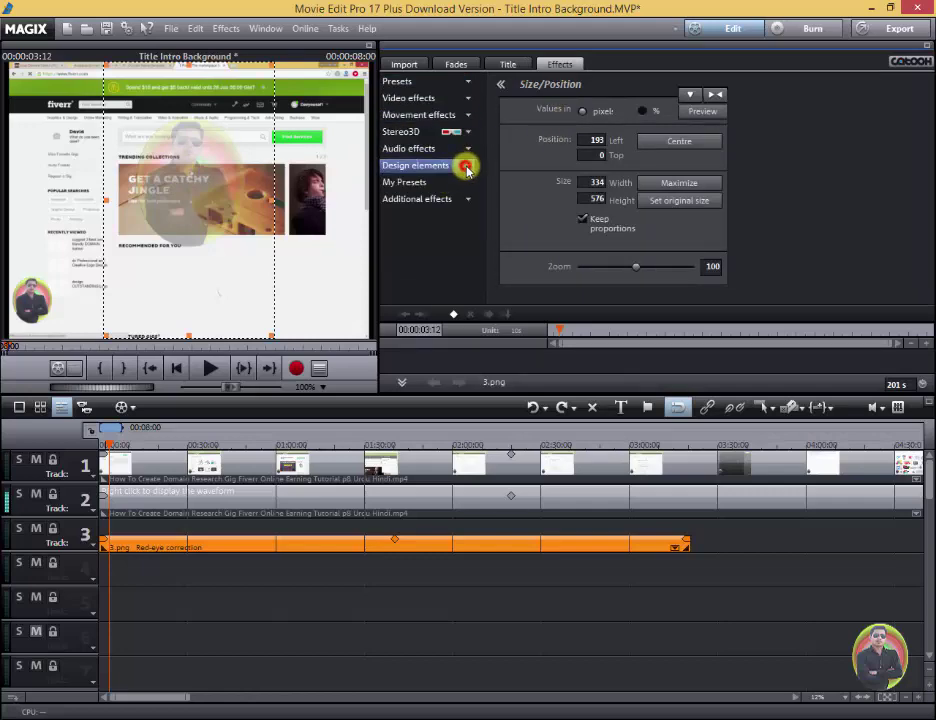
click(468, 147)
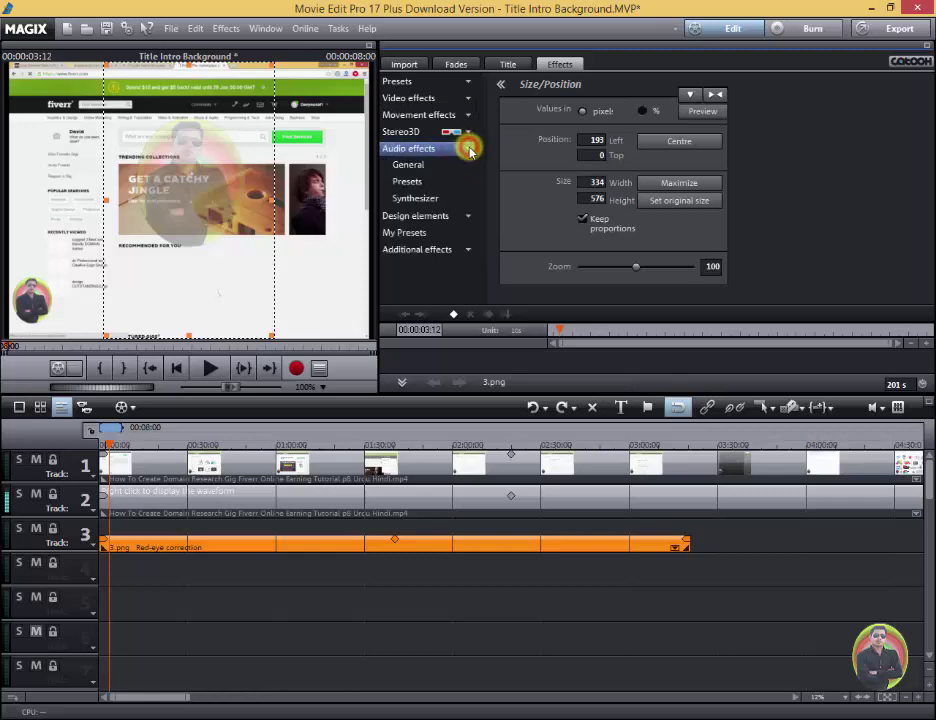
click(468, 147)
click(469, 117)
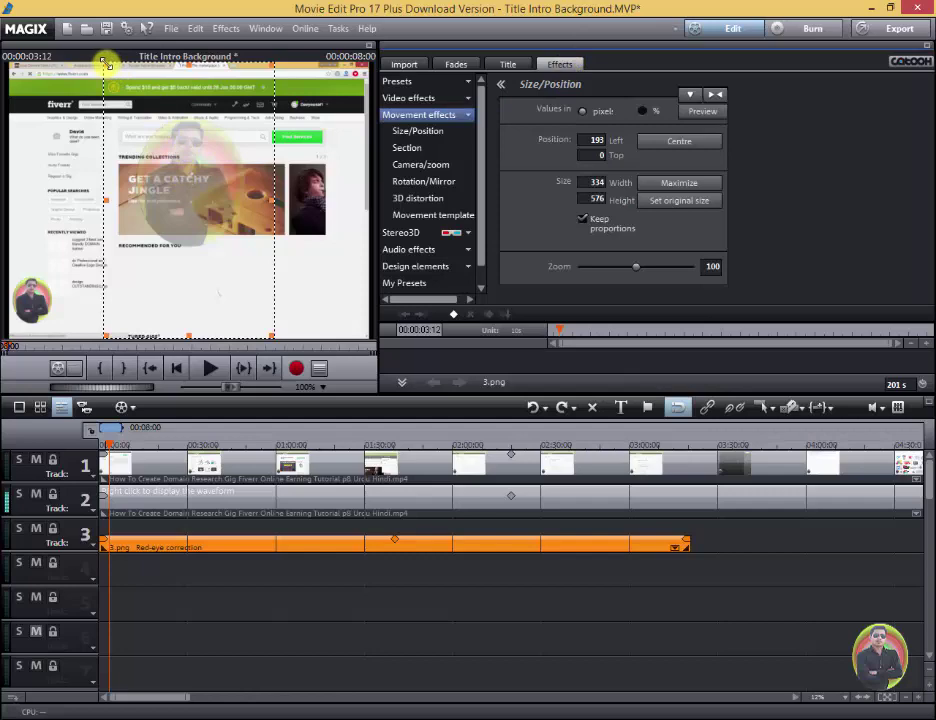
Step: Shrink the presenter photo overlay in the preview by dragging its corner handle
mouse_move(105, 64)
mouse_down()
mouse_move(138, 115)
mouse_move(271, 253)
mouse_up()
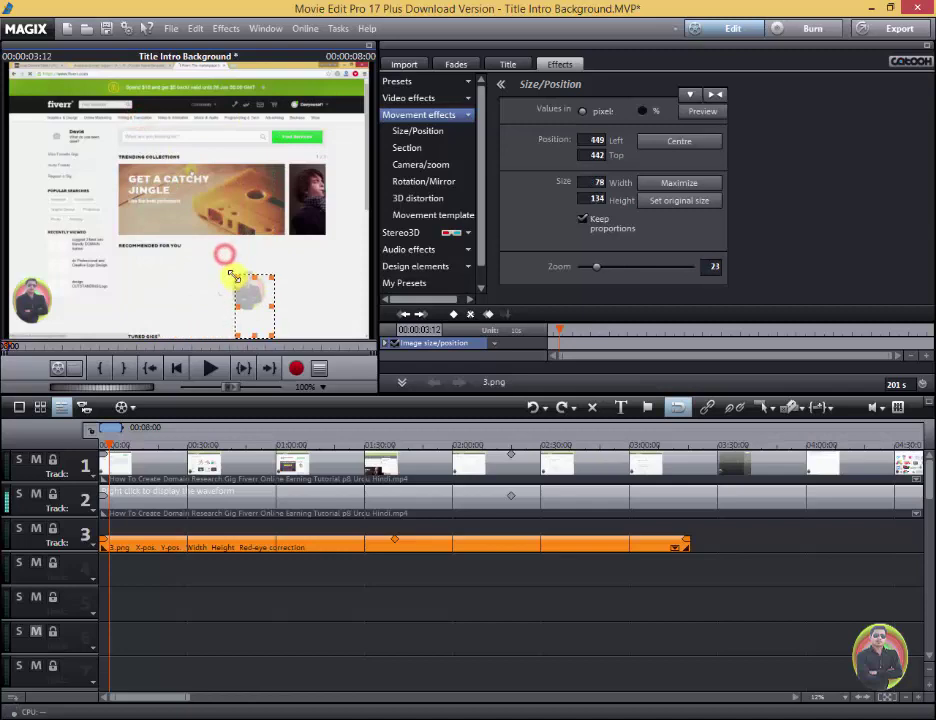
mouse_move(224, 255)
mouse_down()
mouse_move(246, 276)
mouse_move(341, 313)
mouse_up()
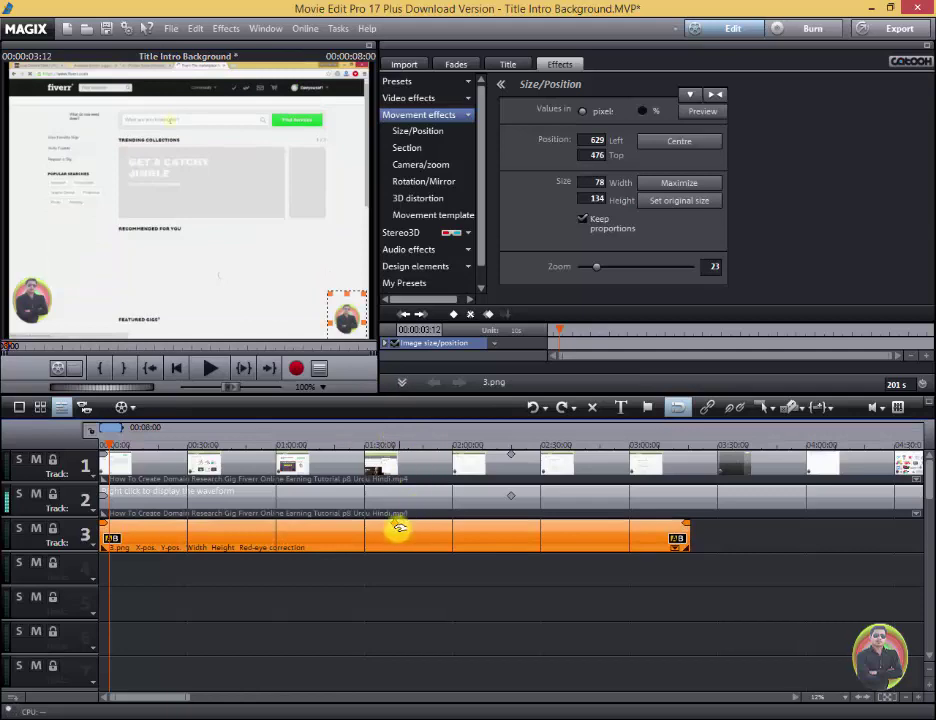
drag(394, 523, 405, 538)
Step: Move the 78×134 overlay to the preview's bottom-right corner at 631 left, 467 top
mouse_move(356, 320)
mouse_down()
mouse_move(216, 228)
mouse_move(197, 284)
mouse_up()
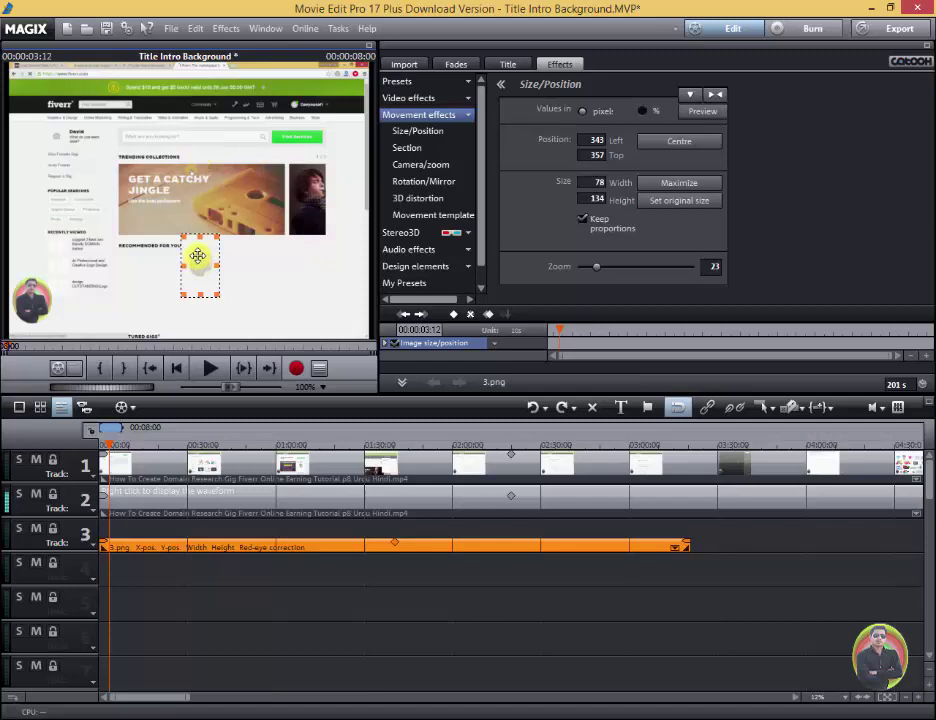
drag(194, 252, 343, 308)
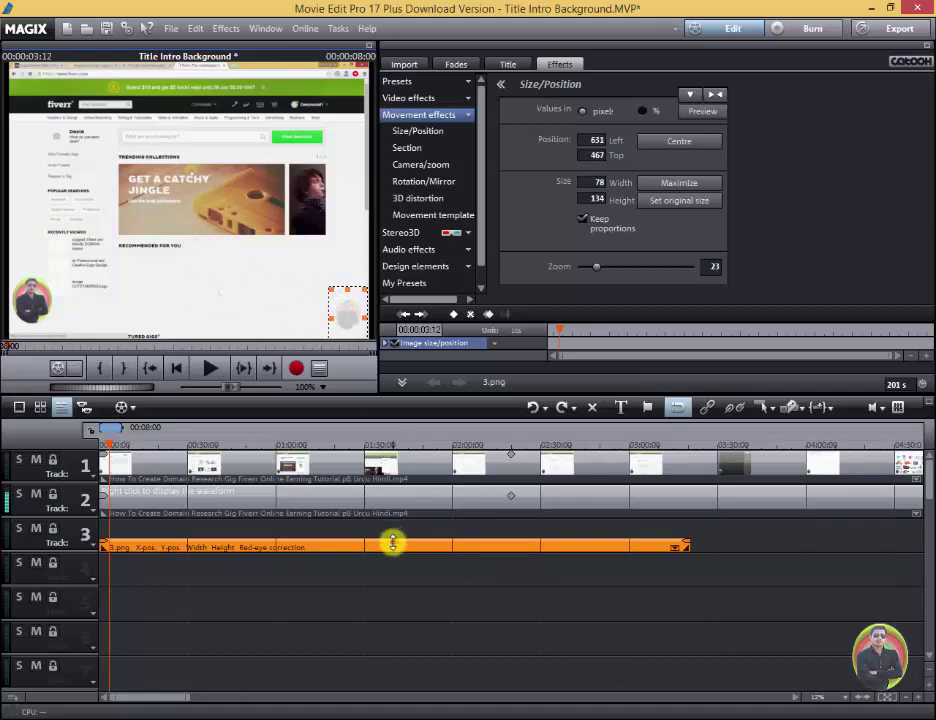
mouse_move(396, 541)
mouse_down()
mouse_move(396, 518)
mouse_move(398, 537)
mouse_up()
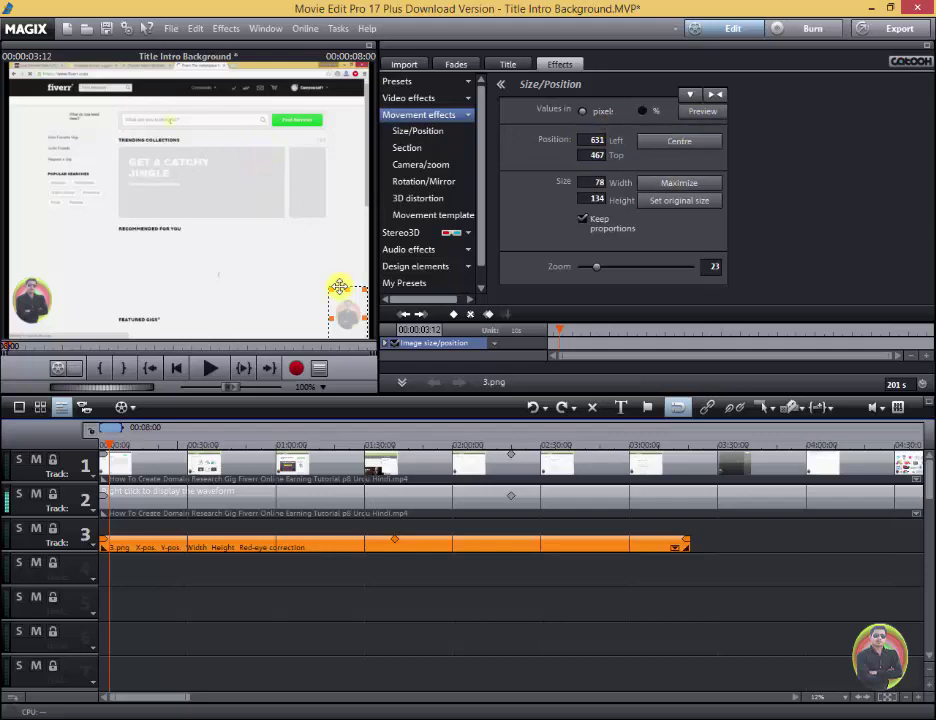
Step: Resize the overlay from zoom 52 and 40 down to zoom 33 (109×188), placed bottom-right at 608/423
mouse_move(333, 290)
mouse_down()
mouse_move(264, 183)
mouse_move(316, 267)
mouse_up()
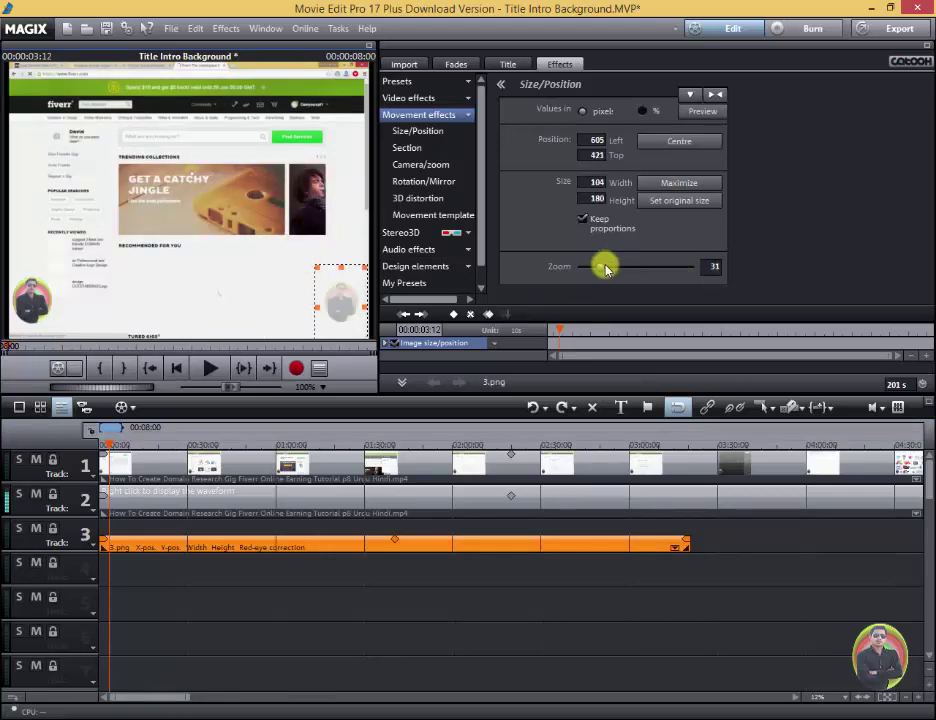
drag(600, 266, 605, 267)
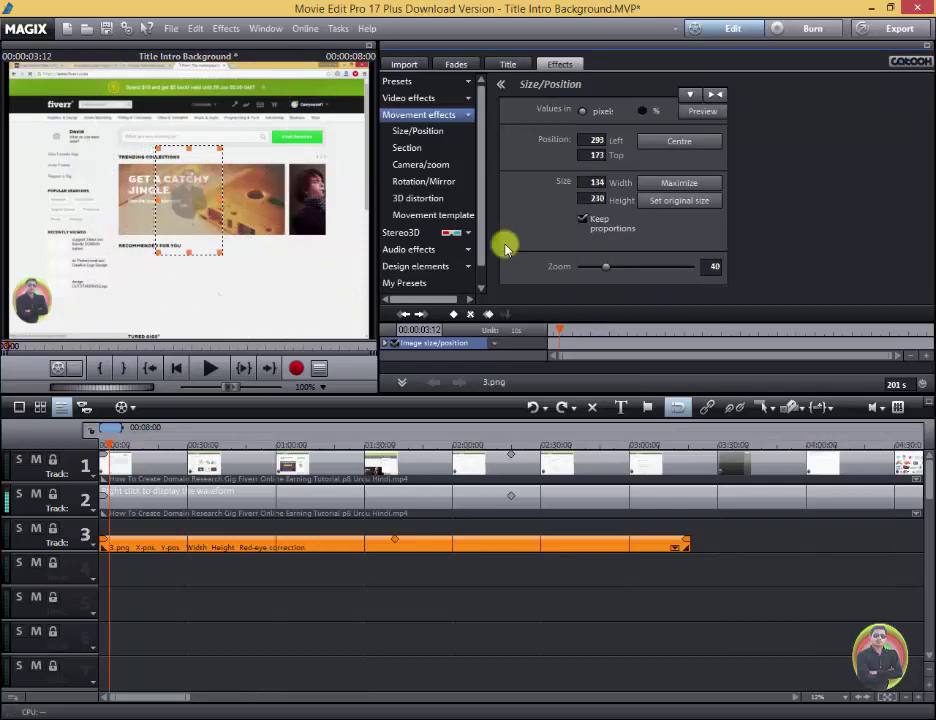
drag(184, 183, 333, 285)
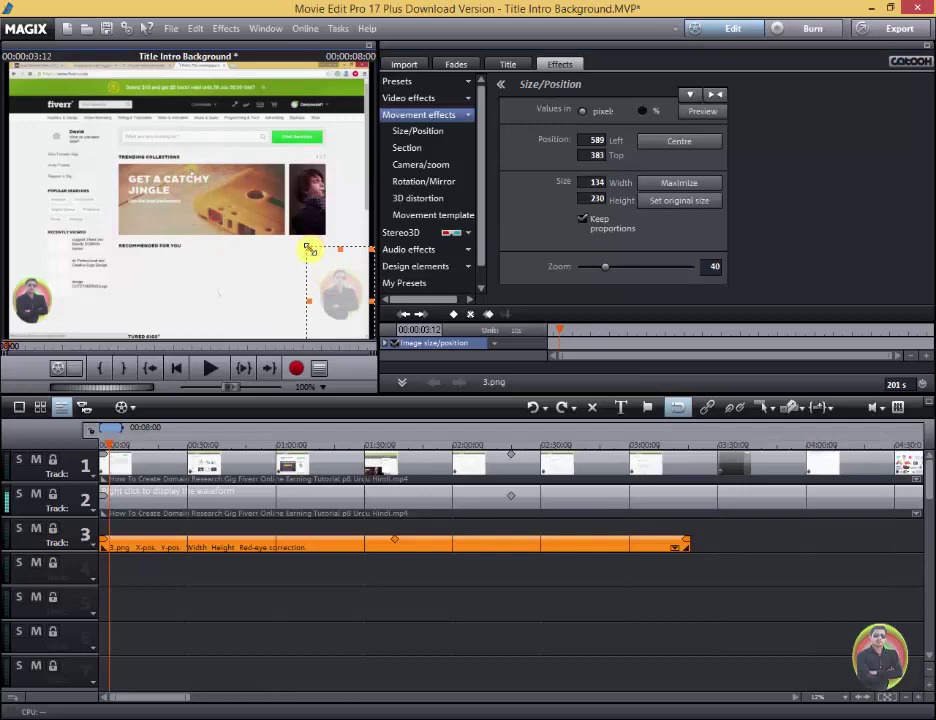
drag(308, 247, 317, 268)
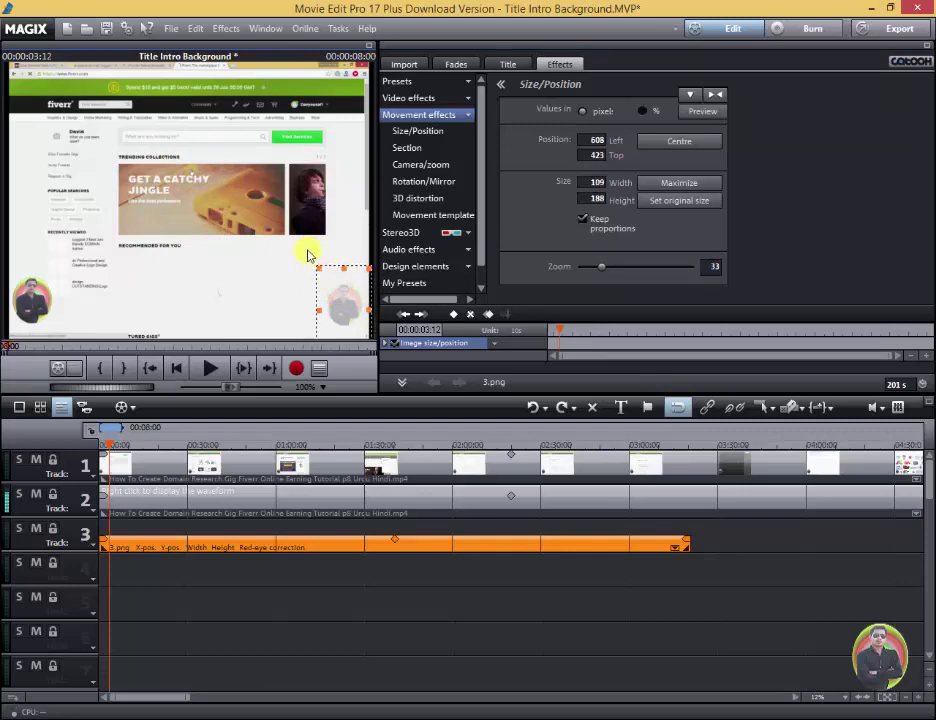